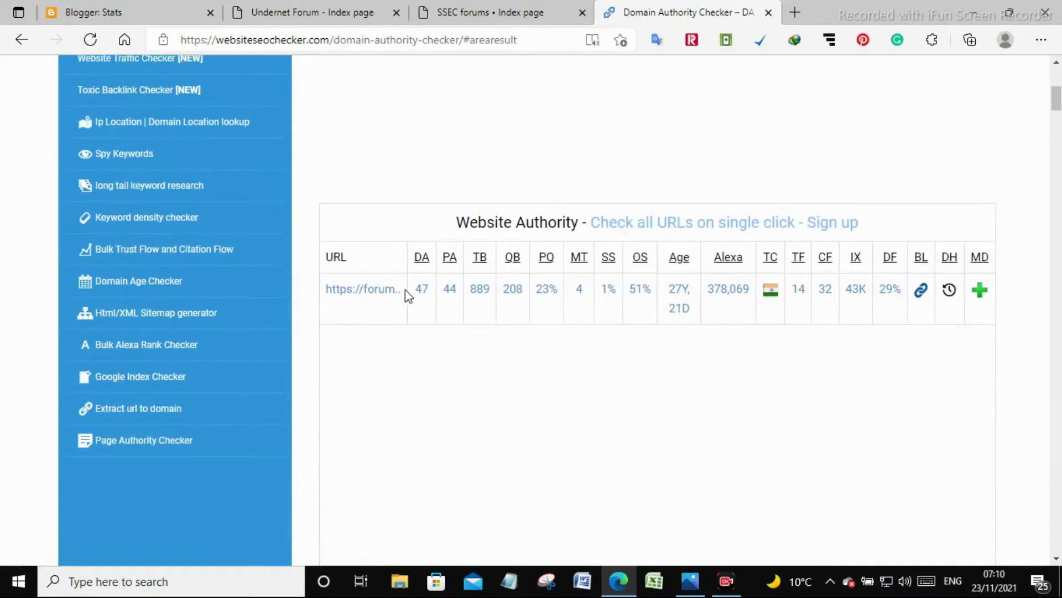
Step: Check the forum site's authority scores (DA 47, PA 44), then switch to the Undernet Forum tab
left_click_drag(638, 310, 511, 353)
left_click(657, 431)
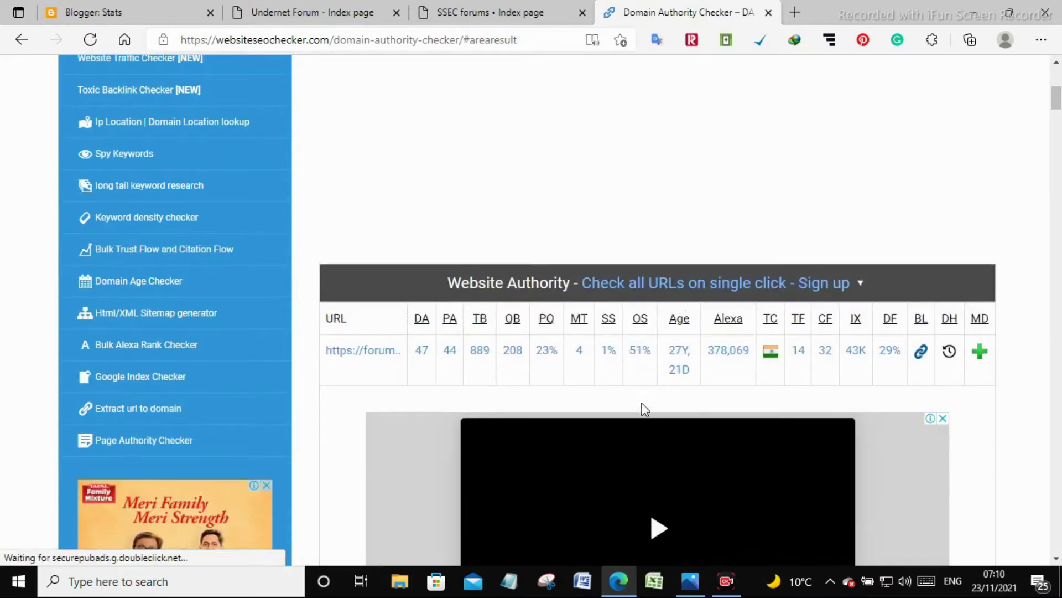
scroll(545, 274, "up", 7)
scroll(545, 271, "down", 10)
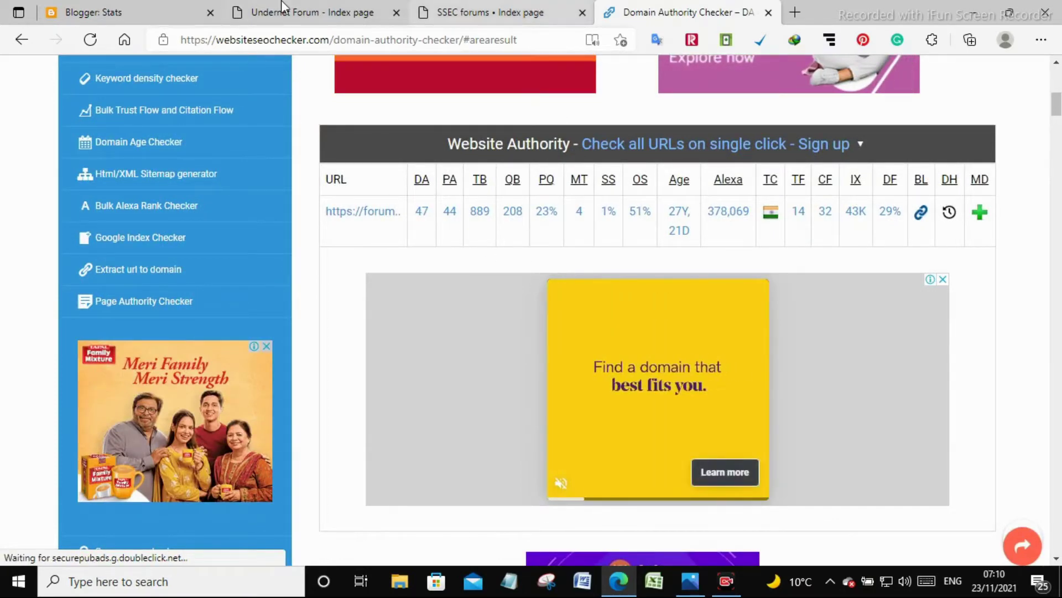
left_click(285, 9)
left_click(668, 199)
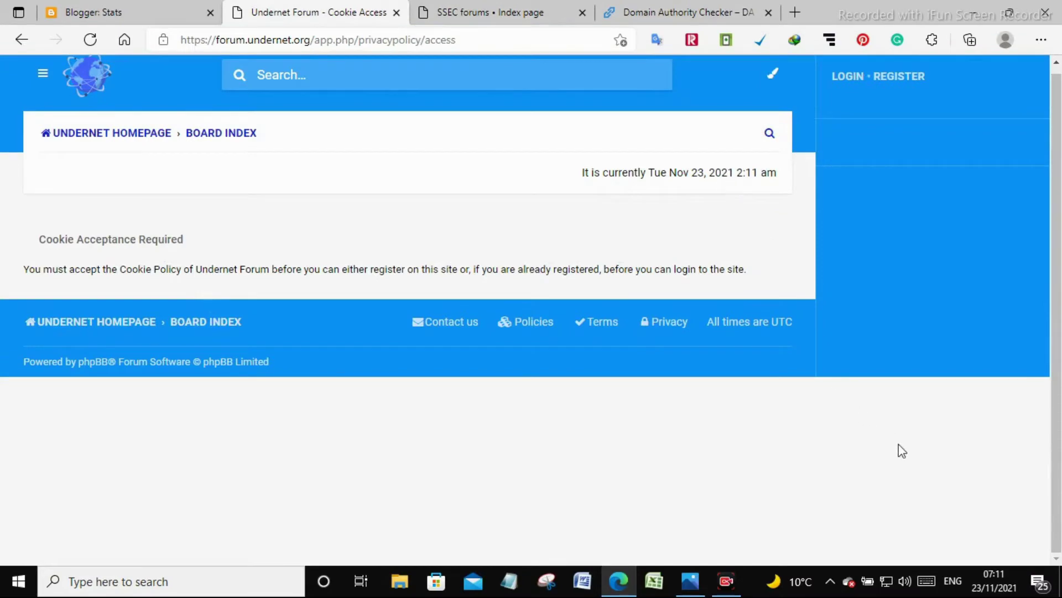
Step: Go back to the Undernet Forum index, choose Register and agree to the registration terms
key("alt+Left")
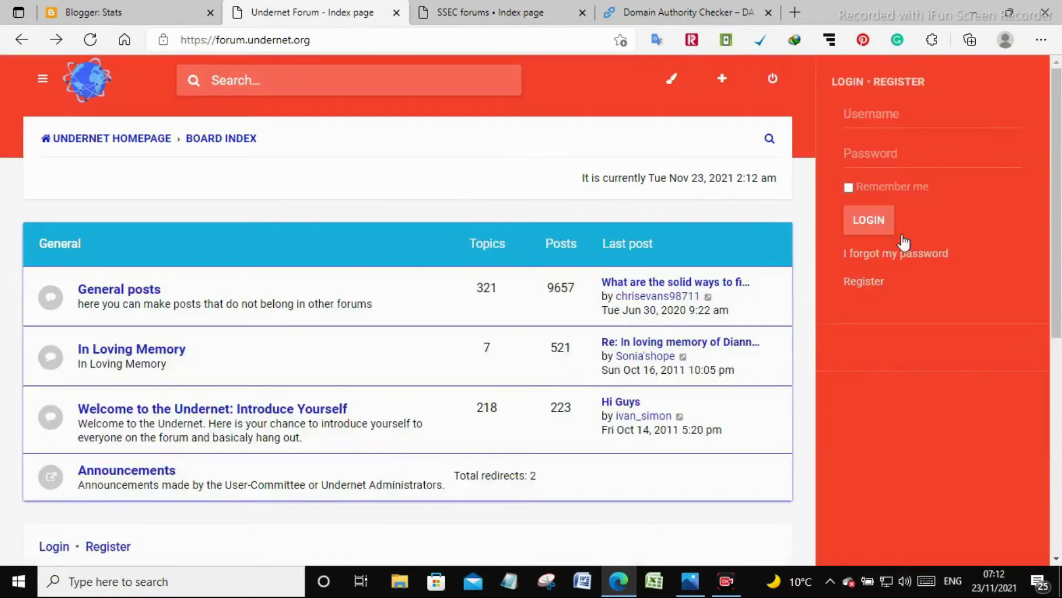
left_click(891, 83)
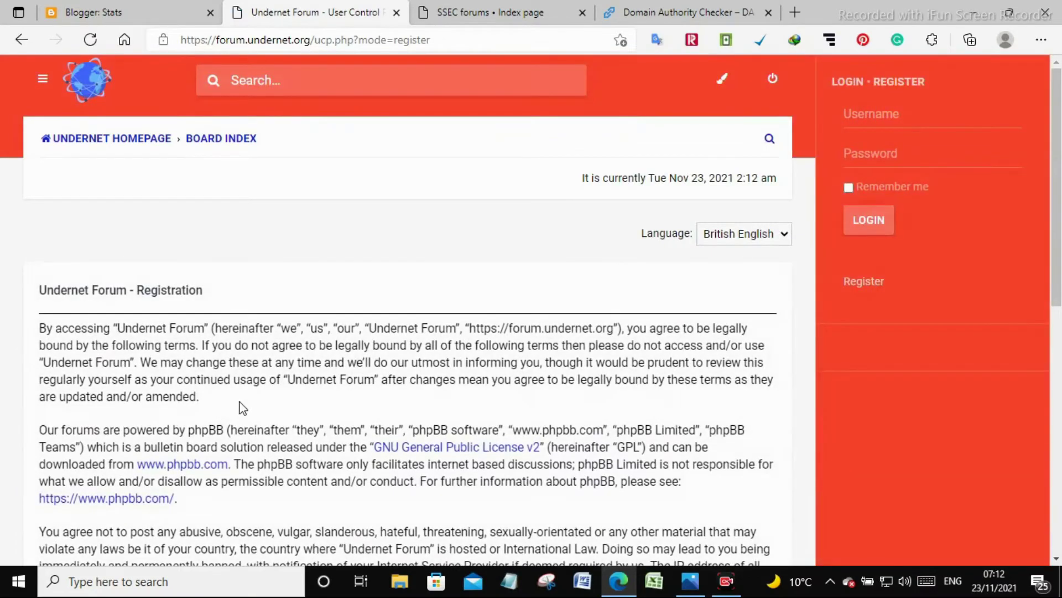
scroll(658, 287, "down", 10)
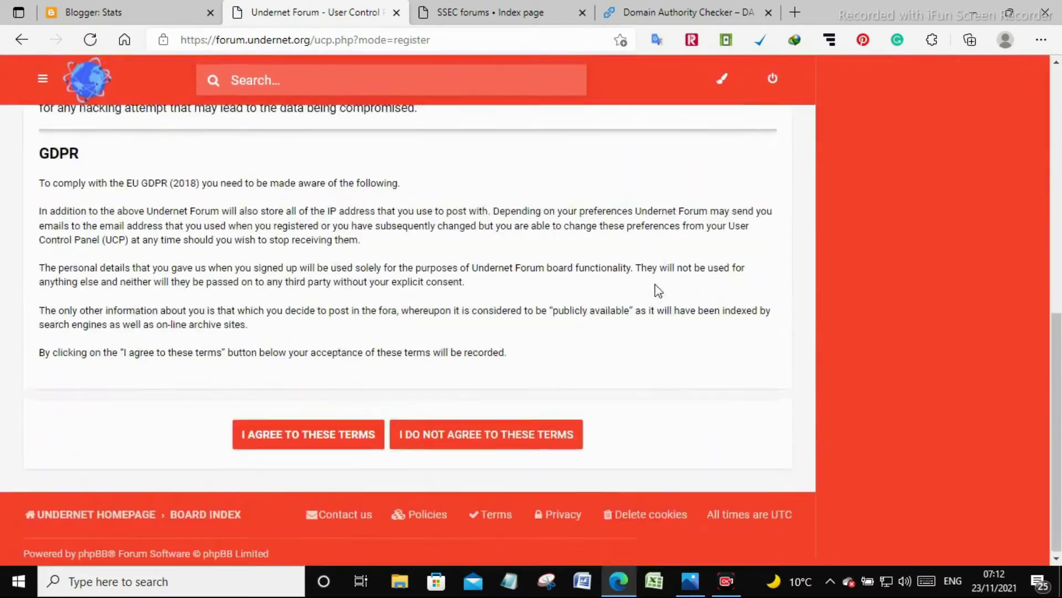
left_click(296, 437)
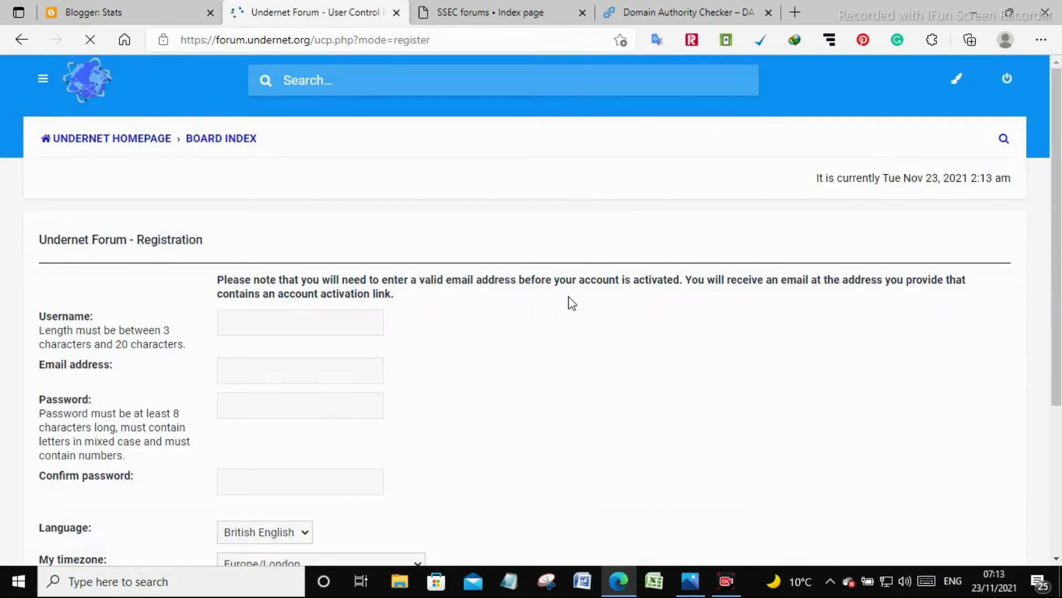
Step: Enter the chosen username, the saved e-mail address and the account password on the registration form
scroll(570, 301, "down", 3)
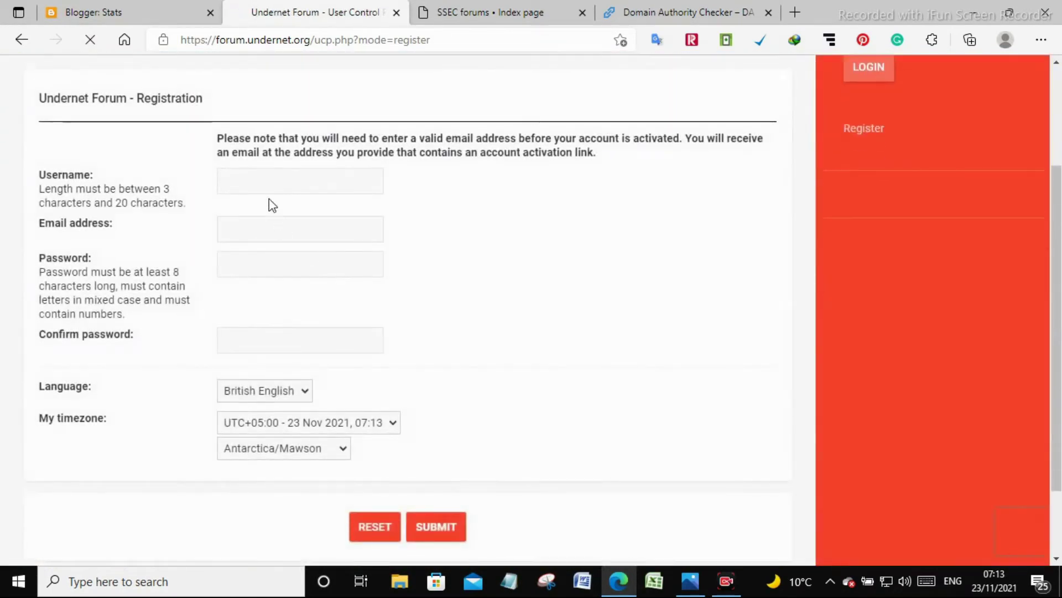
left_click(265, 180)
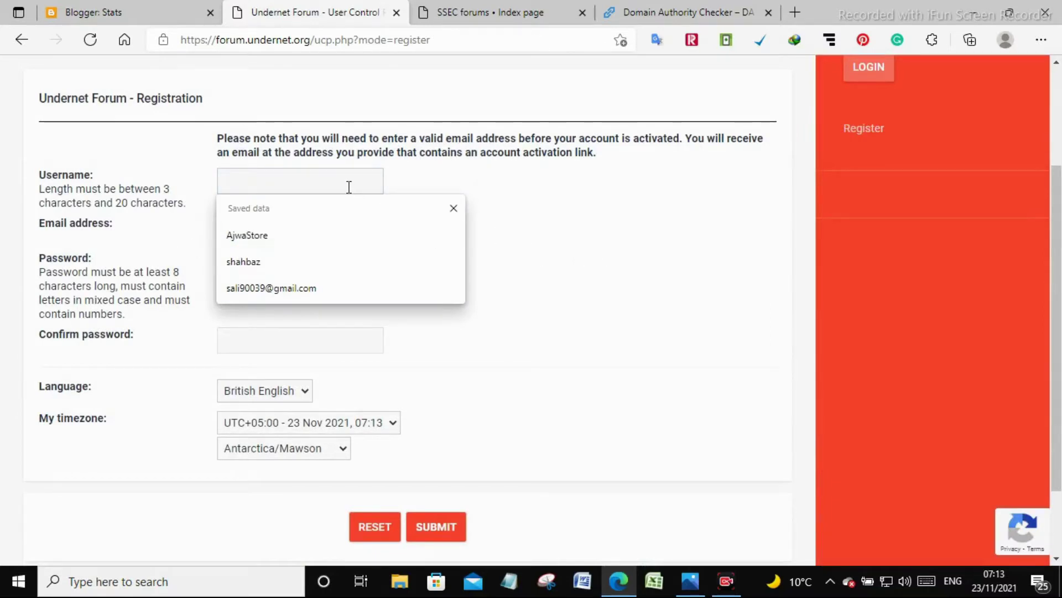
type("sali90039")
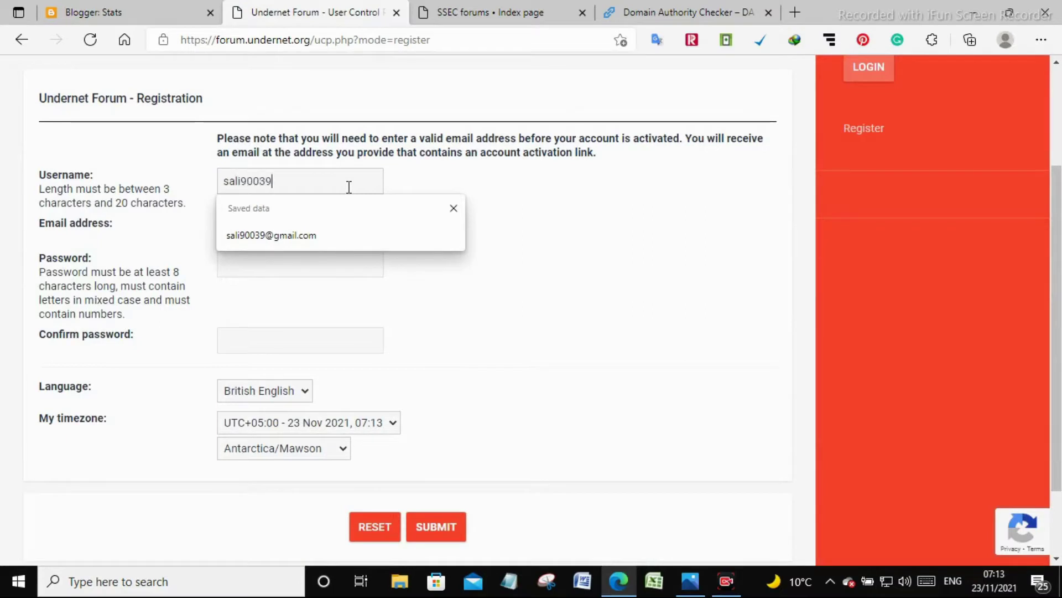
key("Tab")
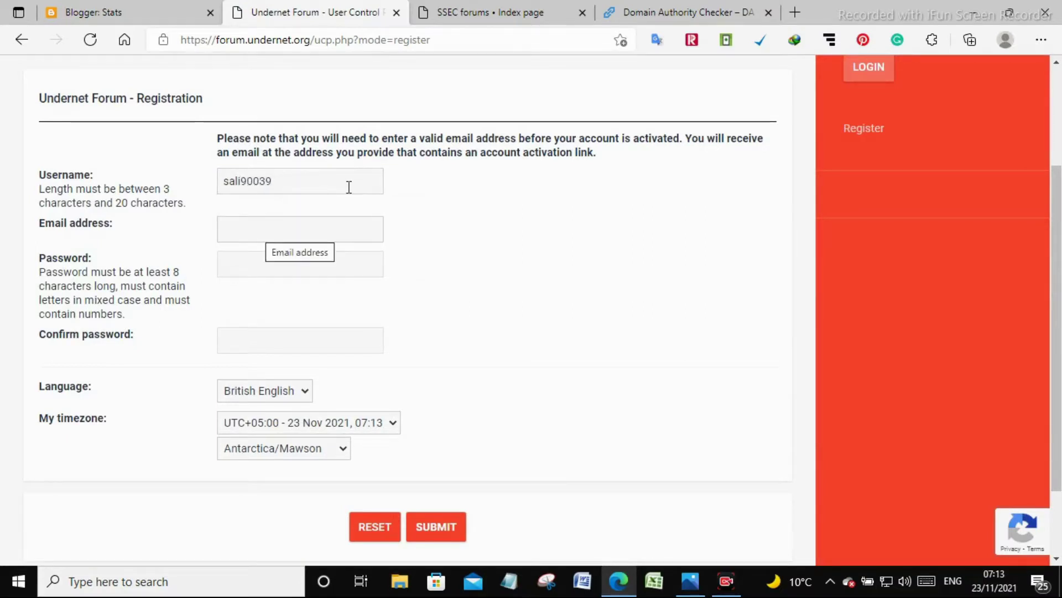
type("sali0")
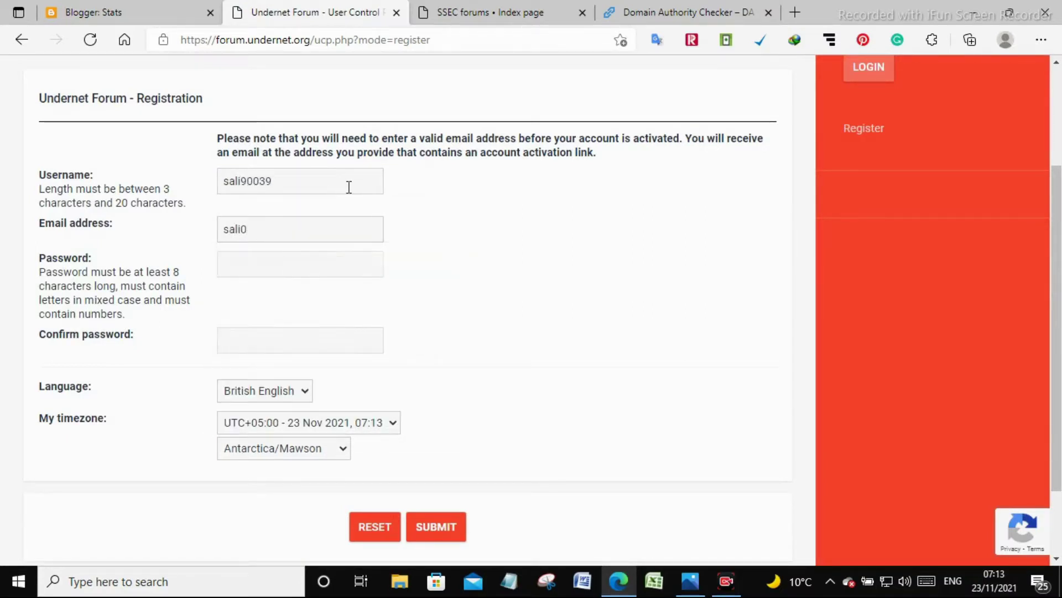
key("BackSpace")
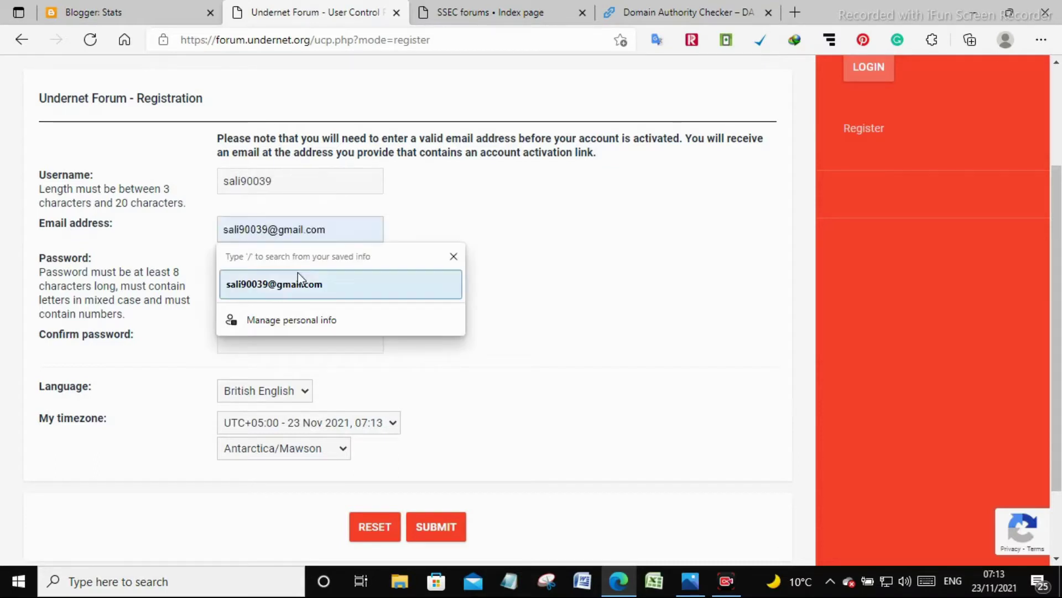
left_click(304, 282)
left_click(267, 269)
type("*********")
key("Tab")
type("*")
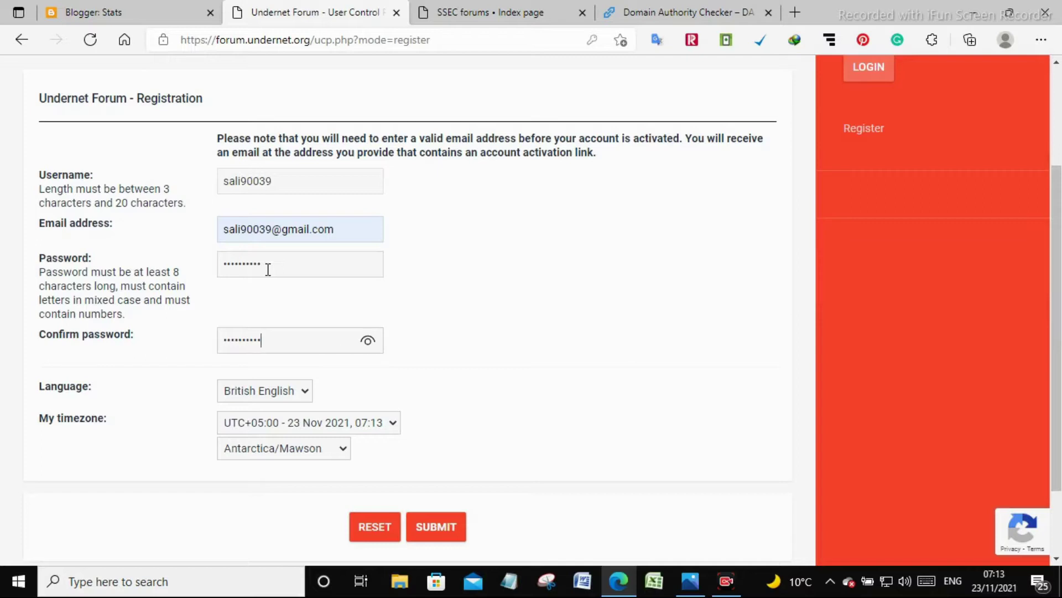
Step: Keep British English, set the timezone to UTC+05:00 Asia/Karachi, and submit the form
left_click(299, 392)
left_click(298, 392)
left_click(351, 424)
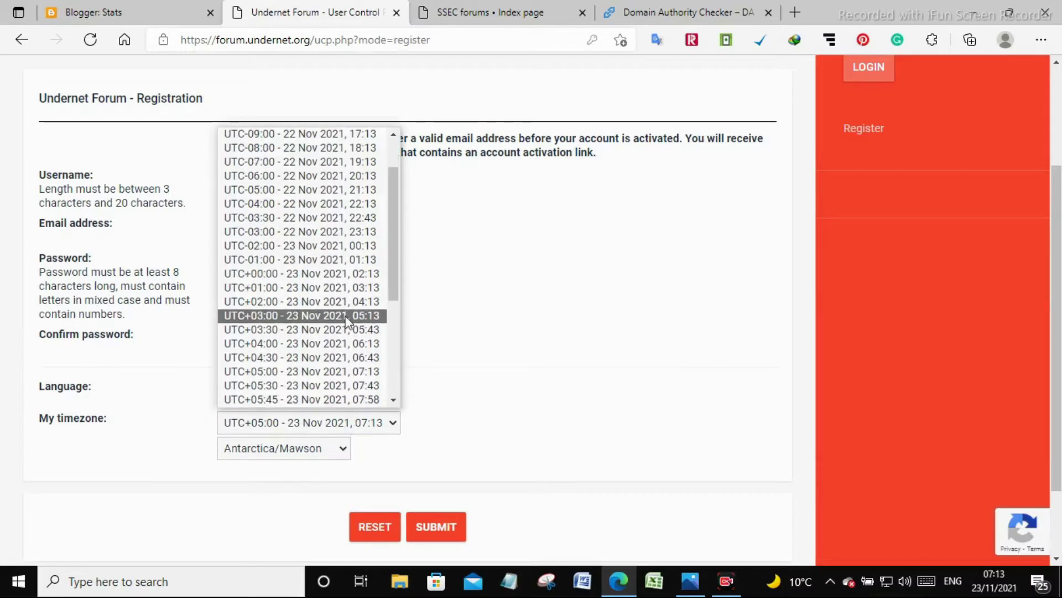
scroll(386, 312, "down", 3)
left_click(555, 324)
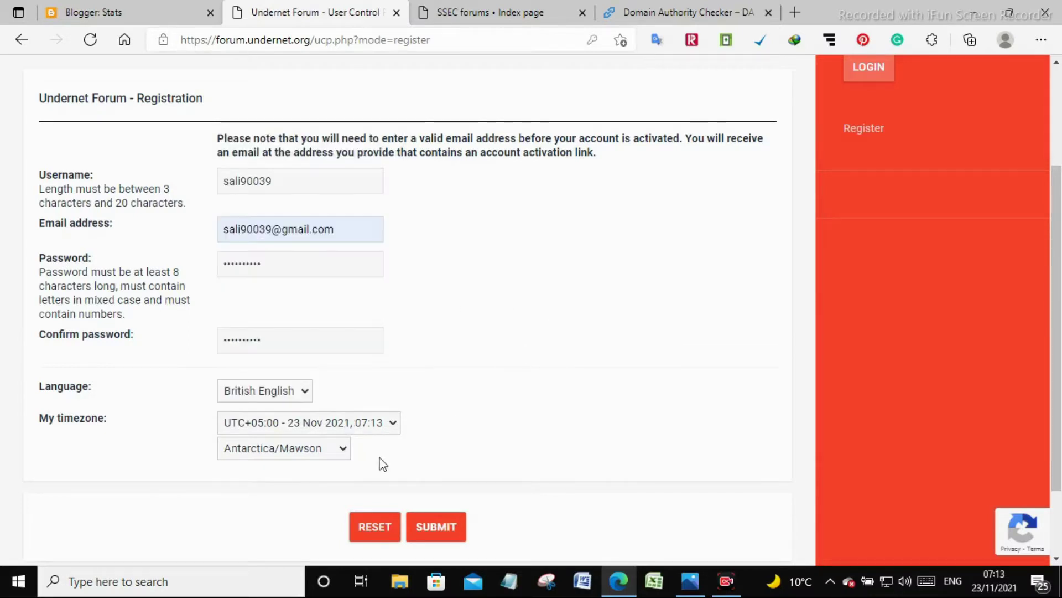
left_click(304, 459)
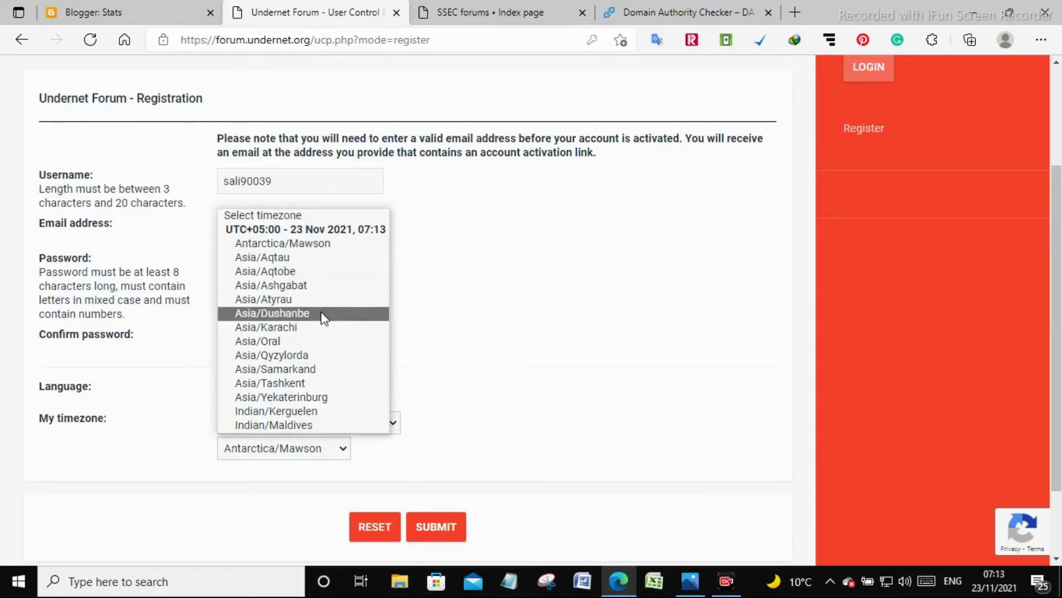
left_click(321, 327)
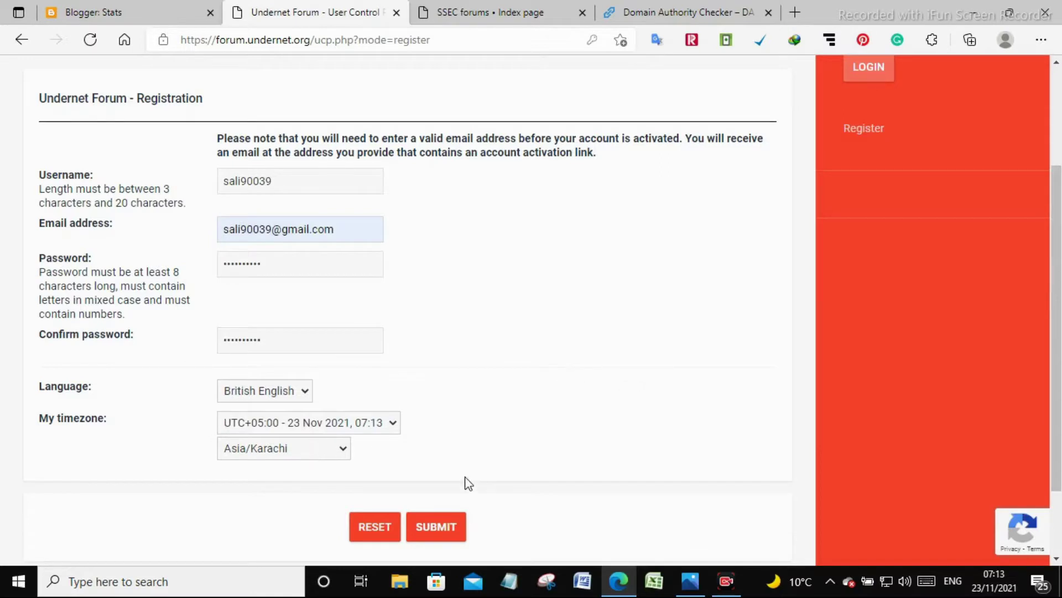
left_click(439, 520)
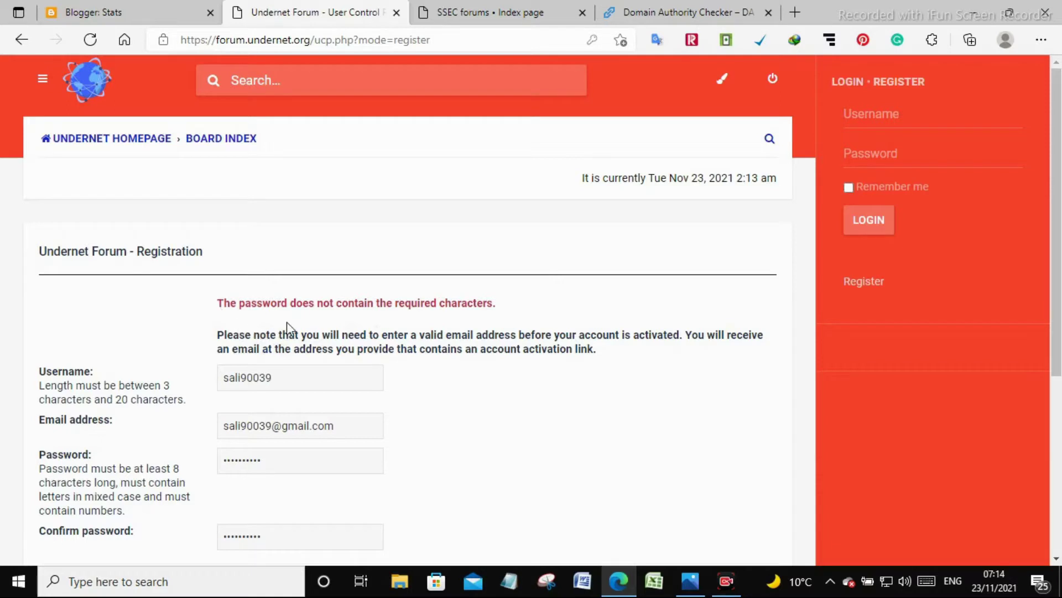
Step: Read the password-characters error and the activation note, then open a new browser tab
left_click_drag(214, 339, 651, 354)
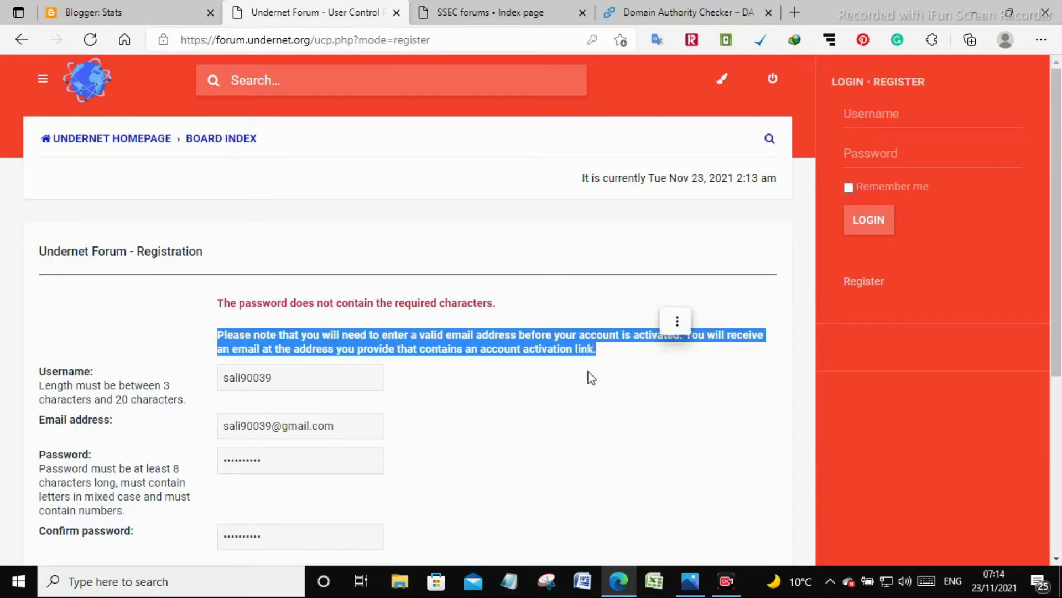
left_click(625, 382)
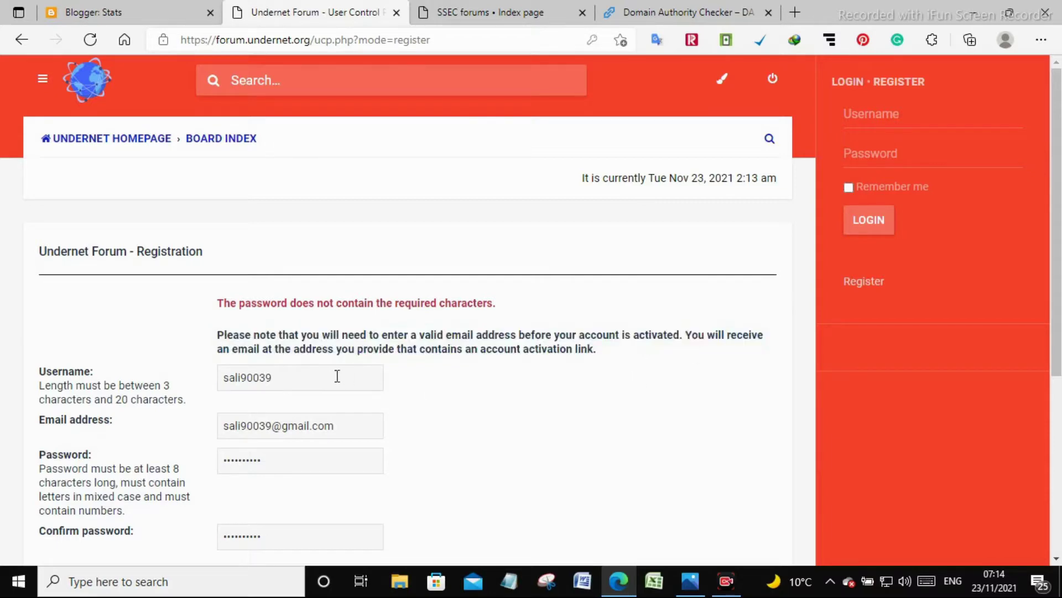
left_click(795, 13)
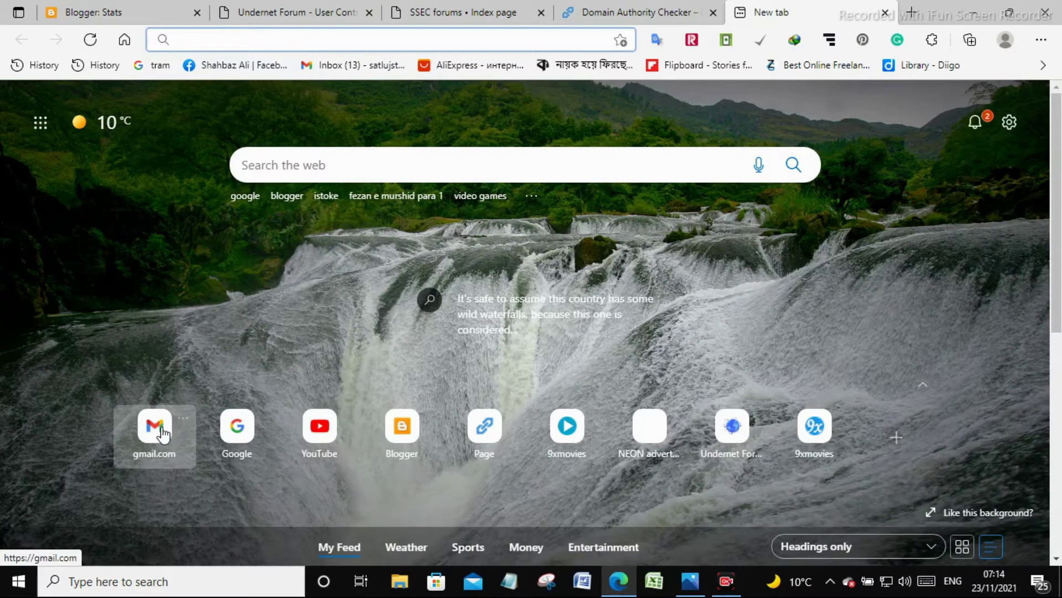
Step: Open Gmail, switch to another signed-in Google account's inbox, then return to the forum tab
left_click(177, 414)
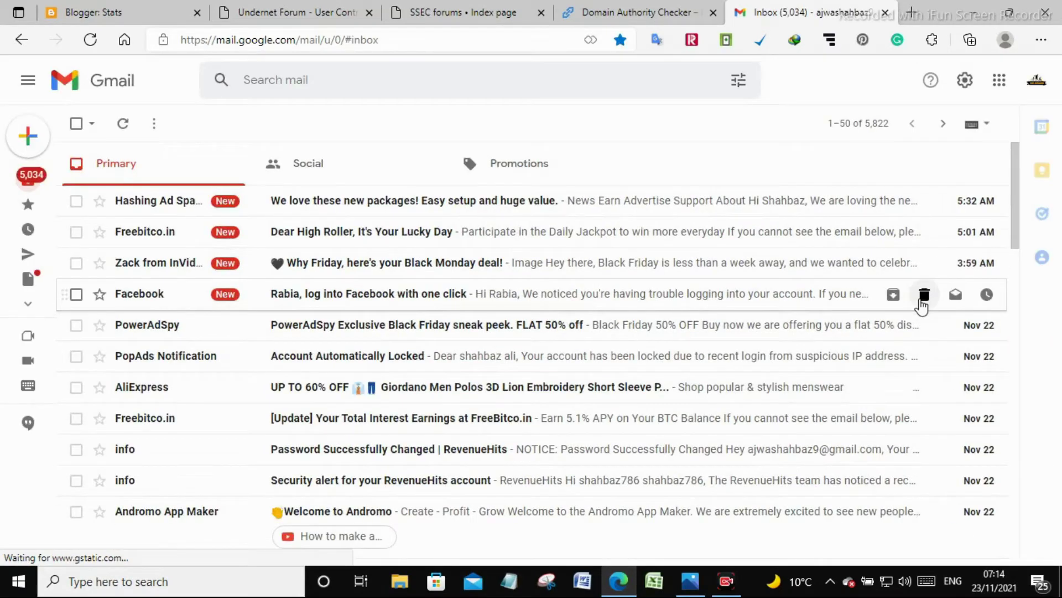
left_click(1039, 81)
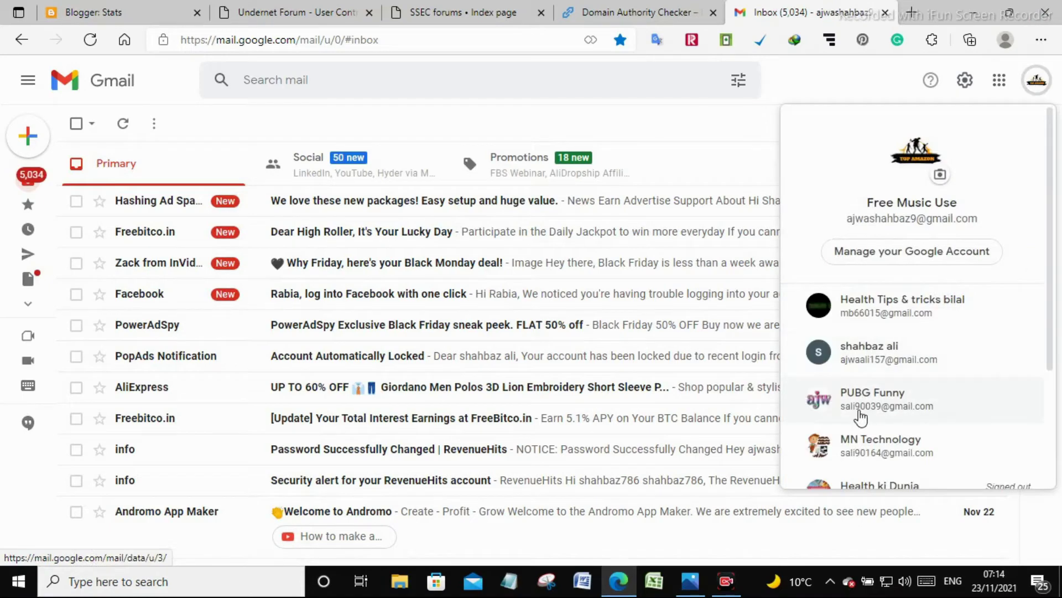
left_click(862, 415)
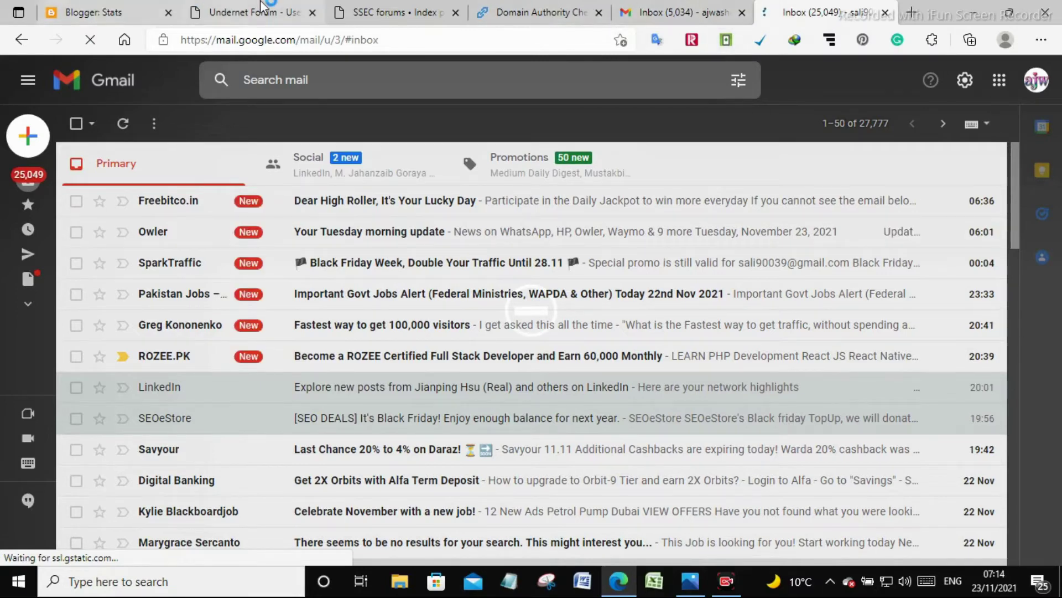
left_click(271, 8)
Step: Replace the registration e-mail with a different saved e-mail address
scroll(372, 380, "down", 4)
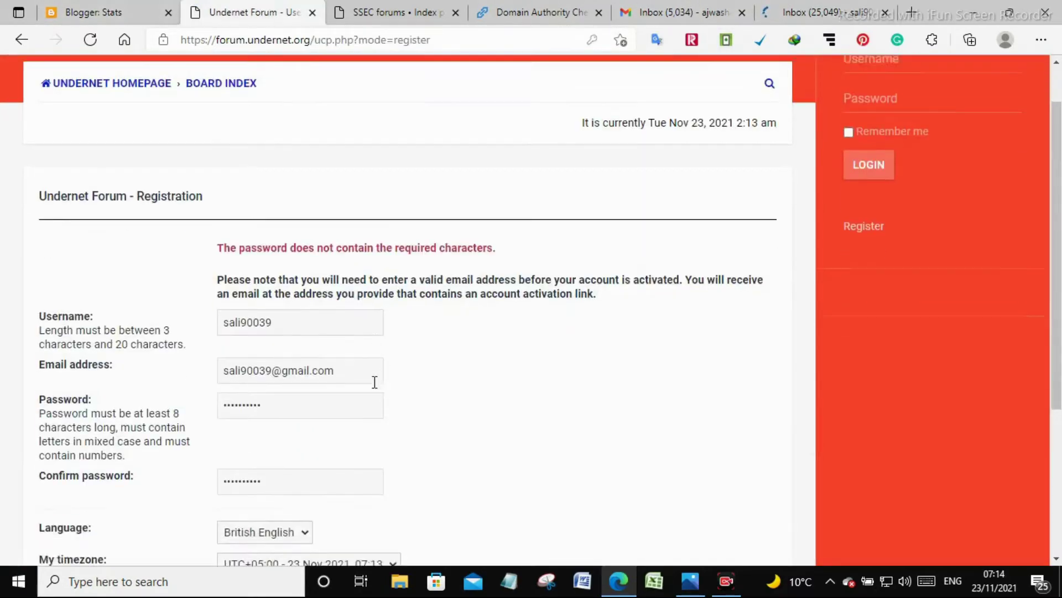
scroll(374, 383, "up", 3)
scroll(375, 381, "up", 1)
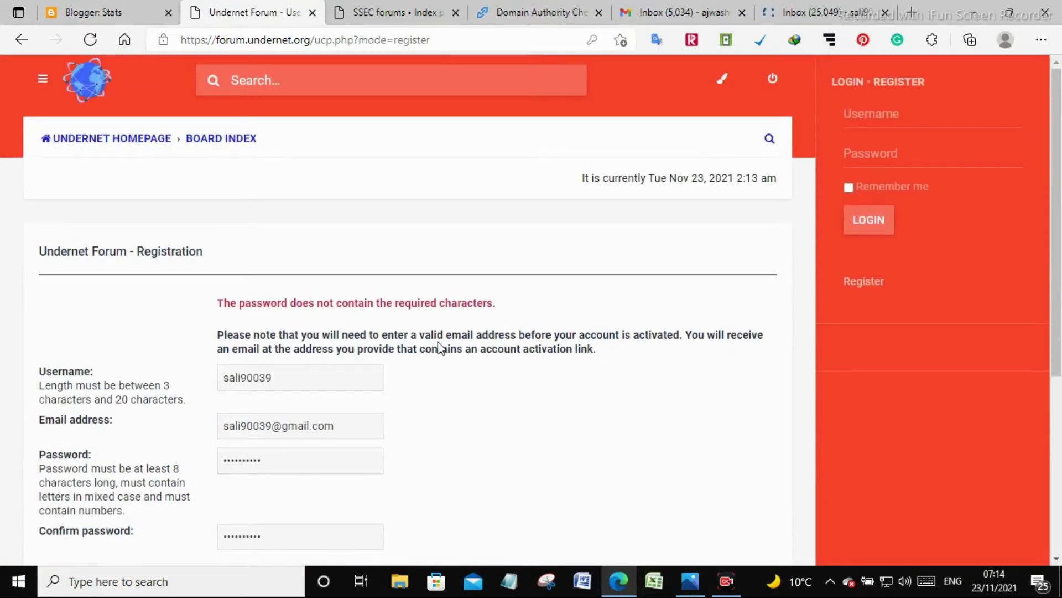
left_click(346, 416)
triple_click(346, 416)
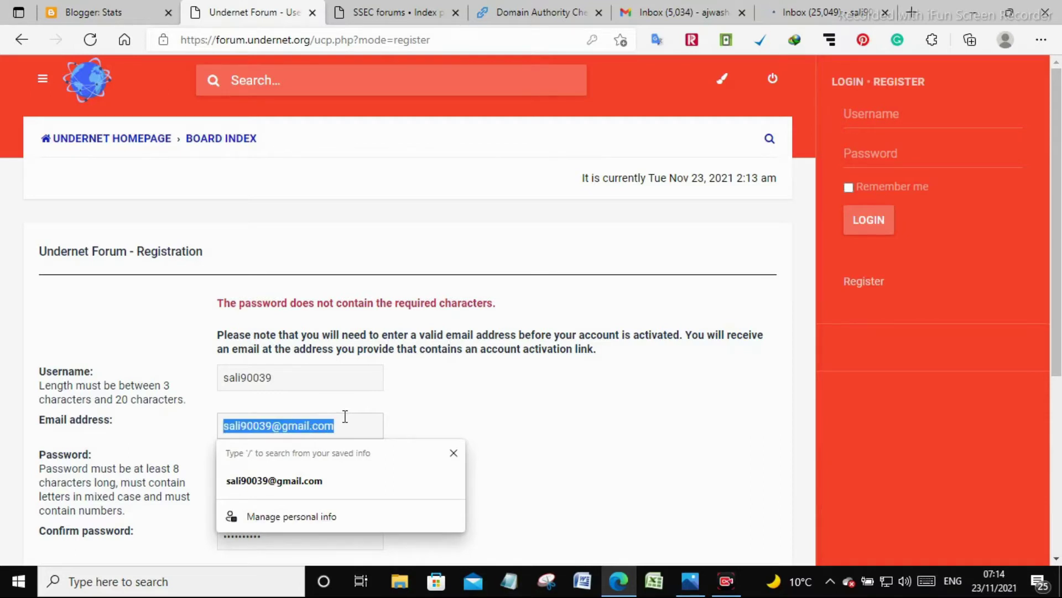
type("shah")
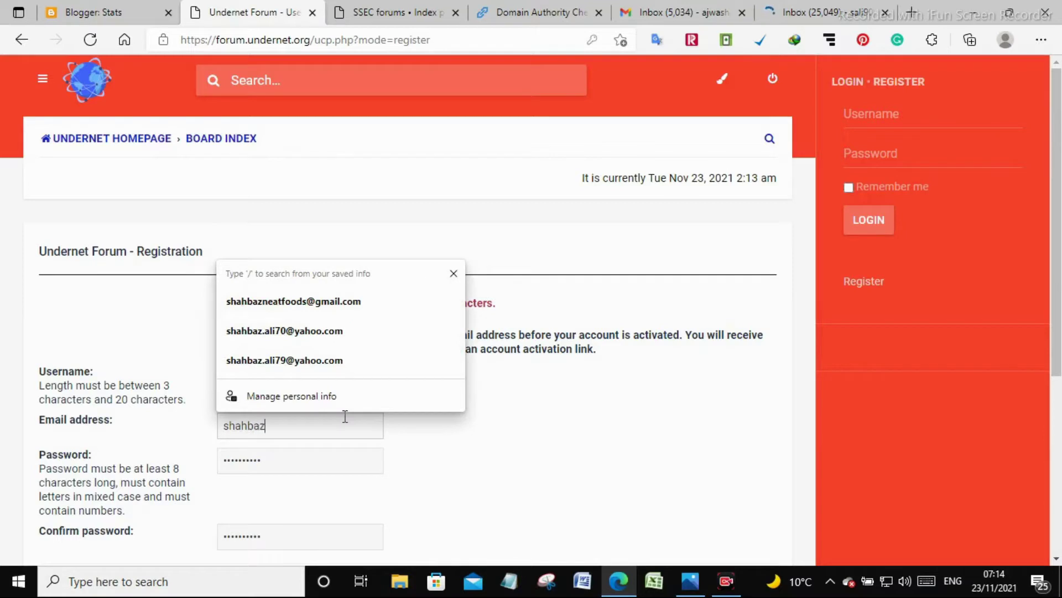
type("baz")
left_click(310, 302)
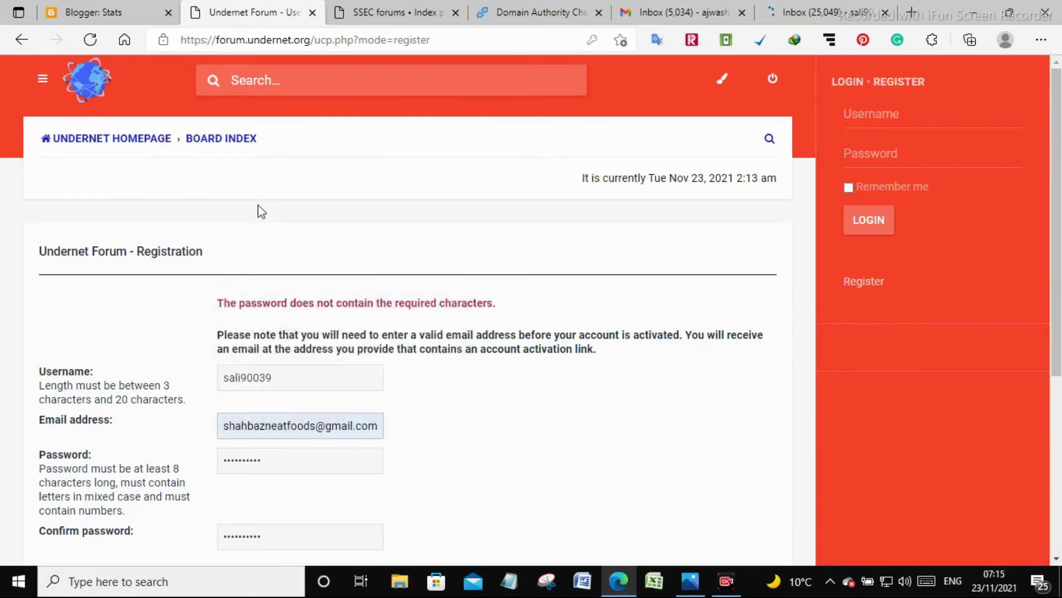
Step: Retype and confirm the password, then resubmit so the account is created
scroll(264, 282, "down", 3)
left_click(274, 306)
key("ctrl+a")
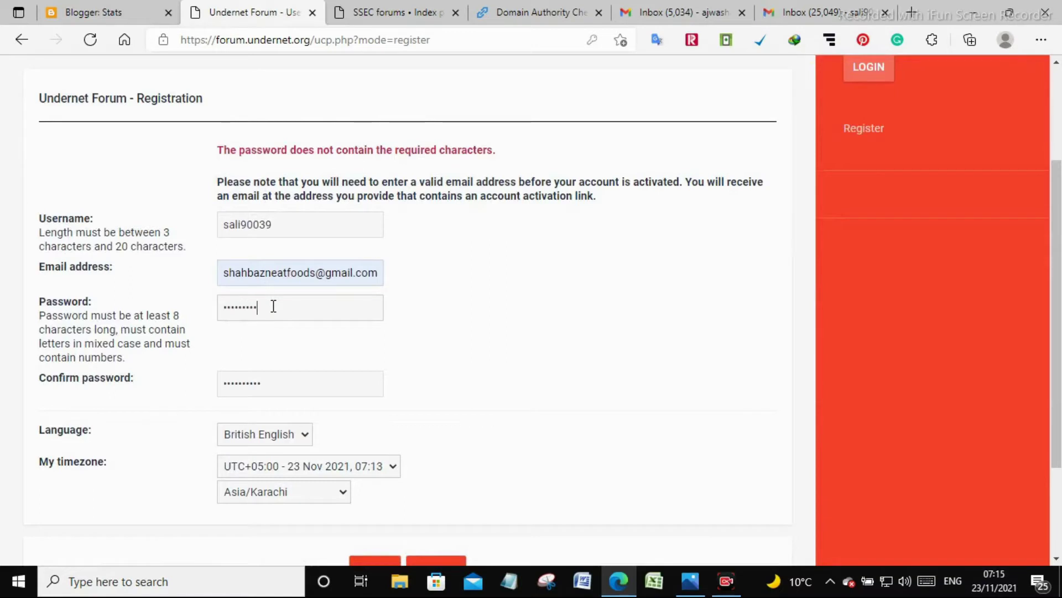
key("Tab")
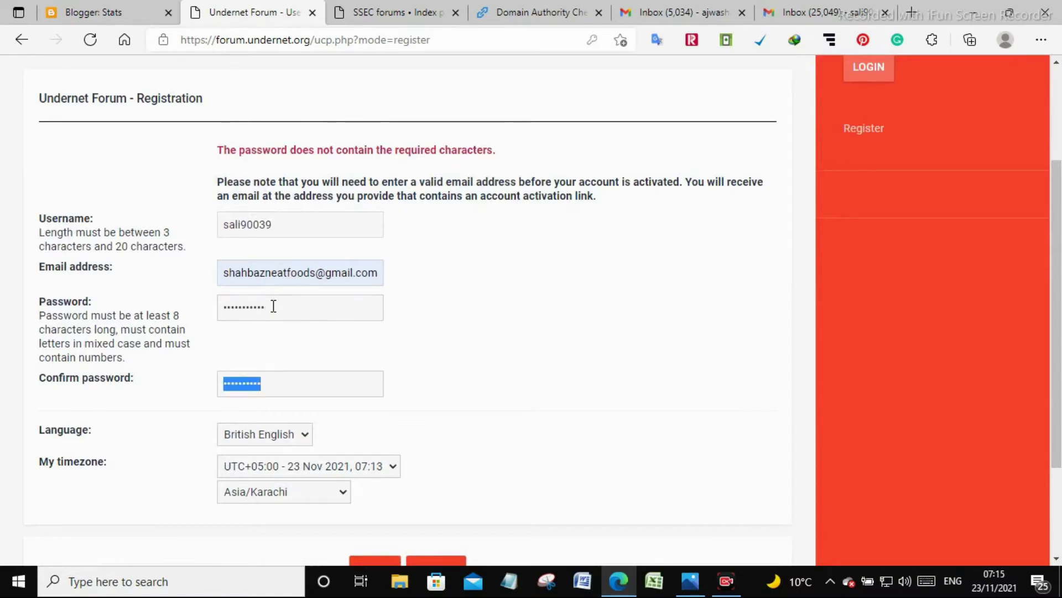
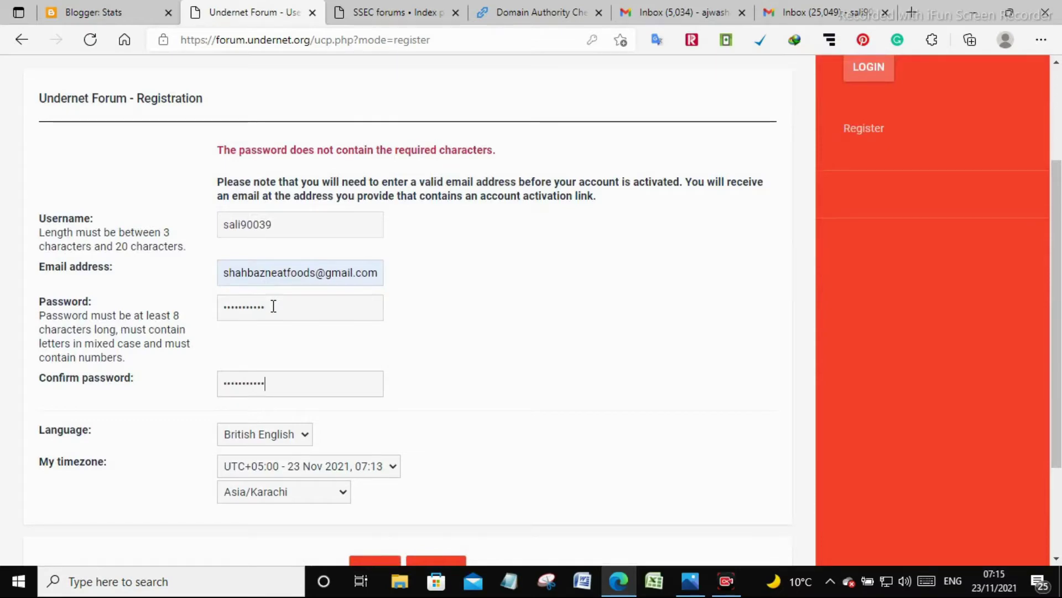
scroll(285, 325, "down", 3)
left_click(436, 434)
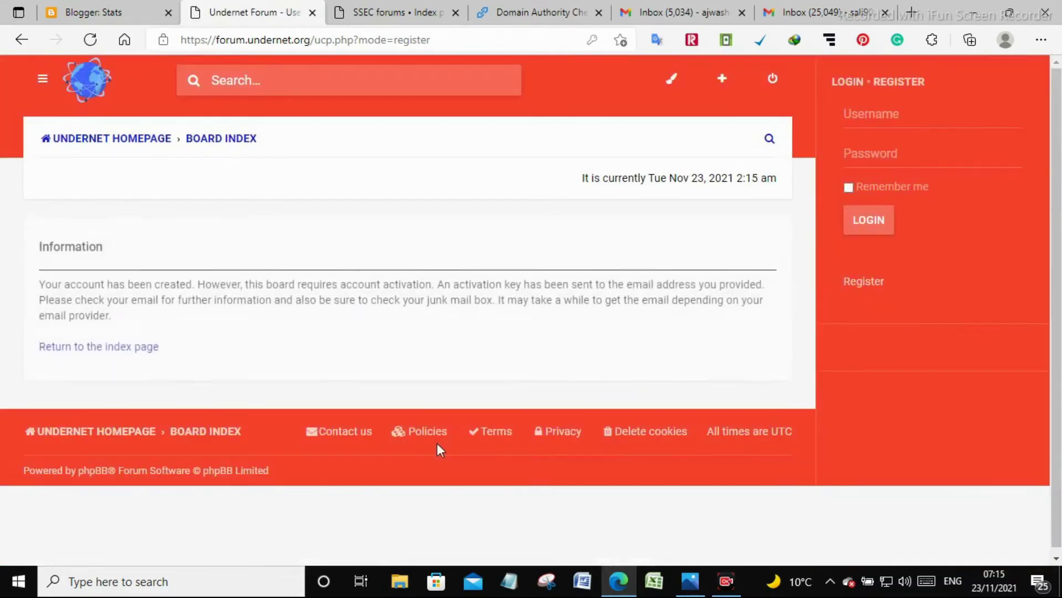
left_click_drag(21, 289, 315, 353)
left_click(316, 354)
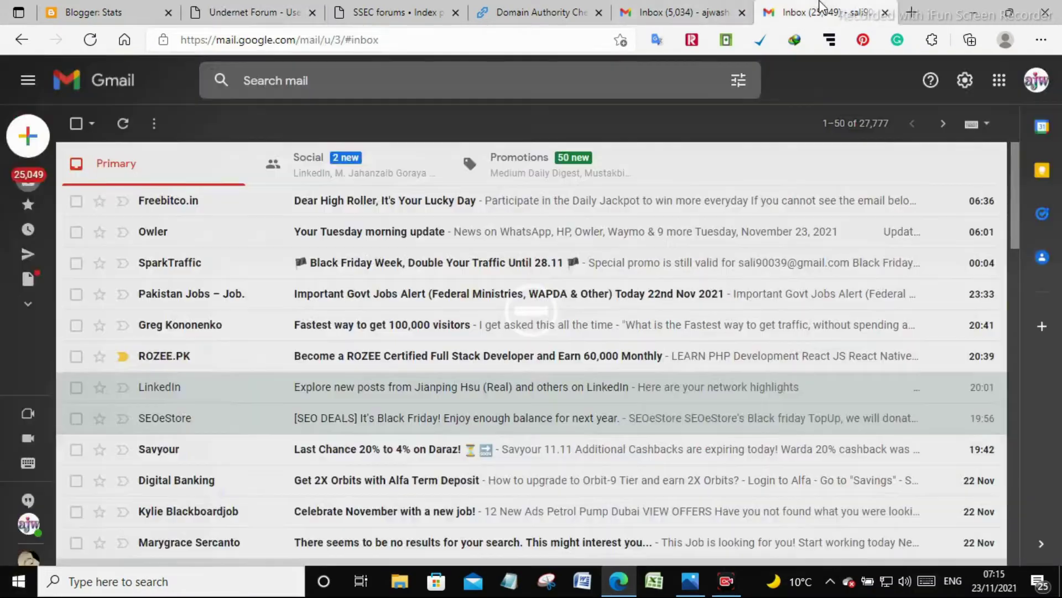
Step: In the Gmail tab, sign in to the signed-out registration account with its password
left_click(822, 8)
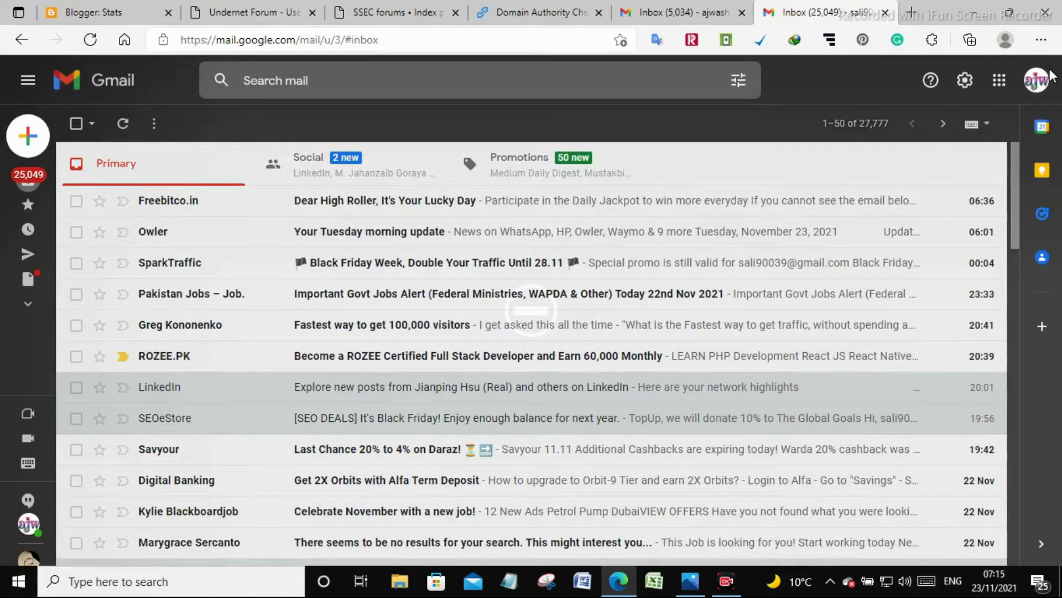
left_click(1037, 80)
scroll(935, 351, "down", 2)
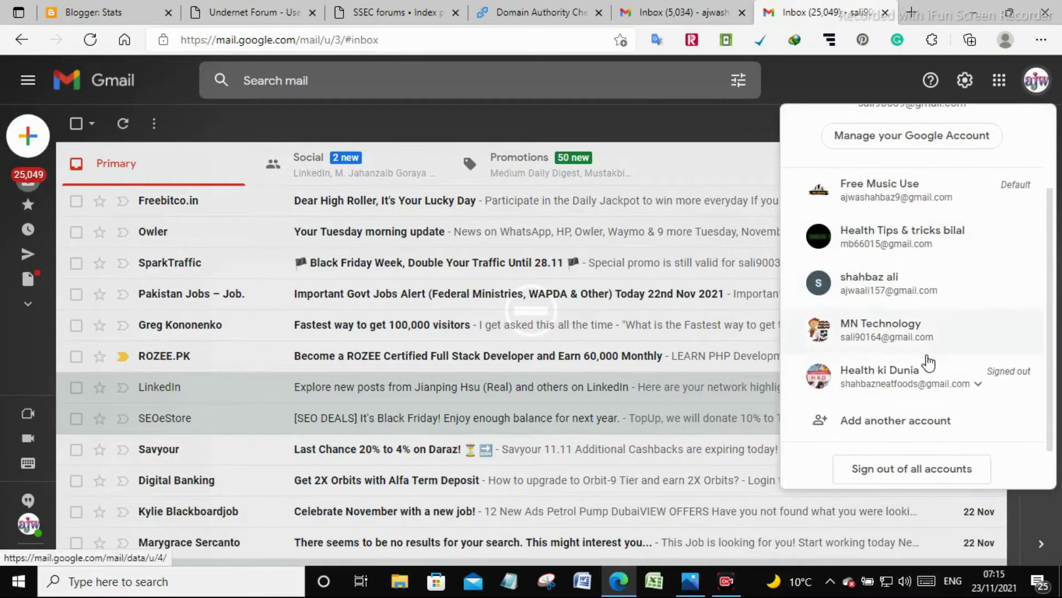
left_click(888, 380)
left_click(880, 416)
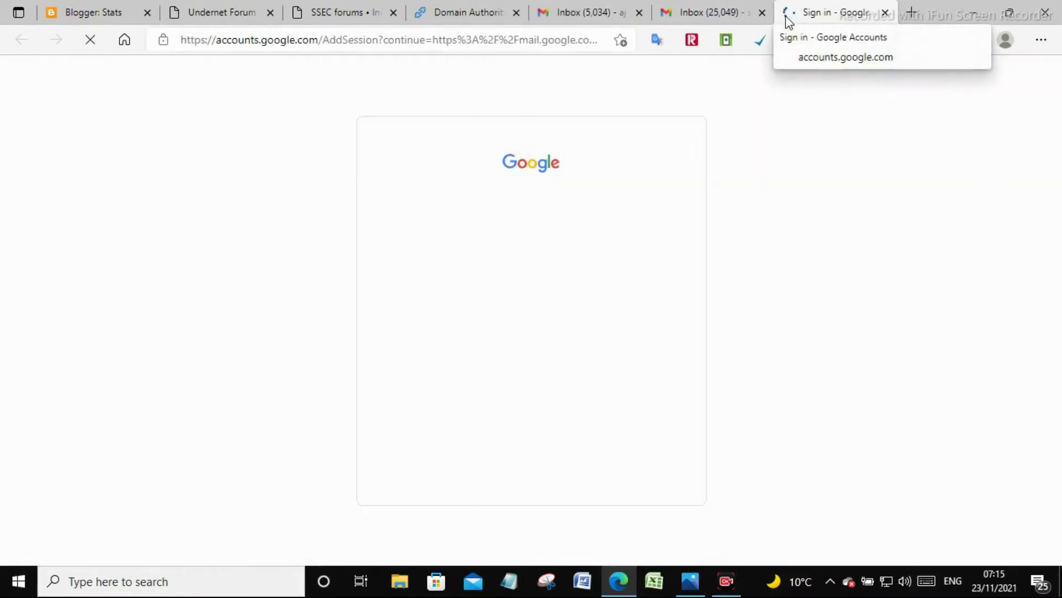
left_click(660, 335)
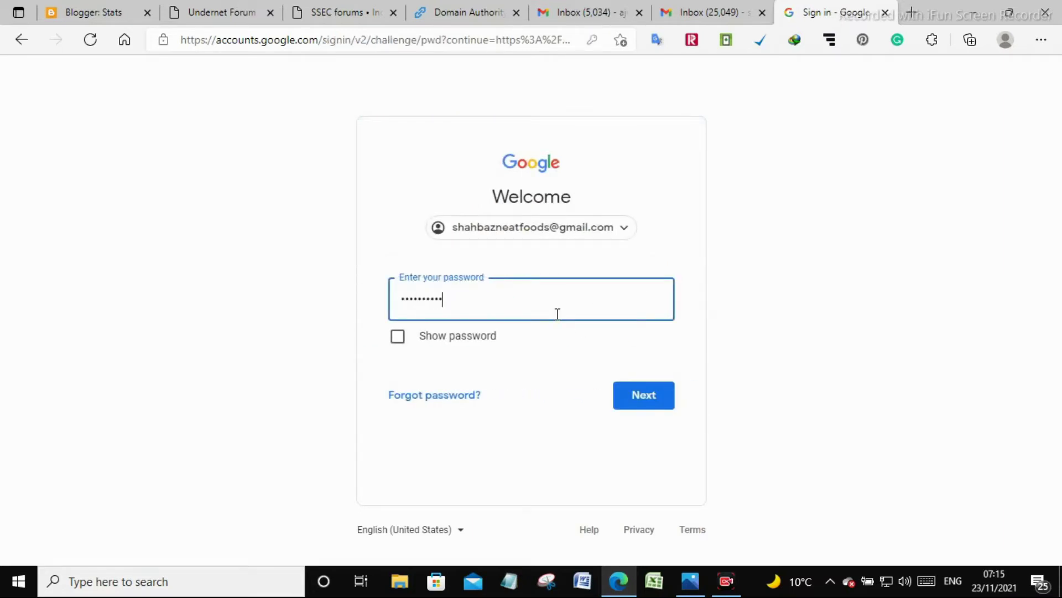
key("Return")
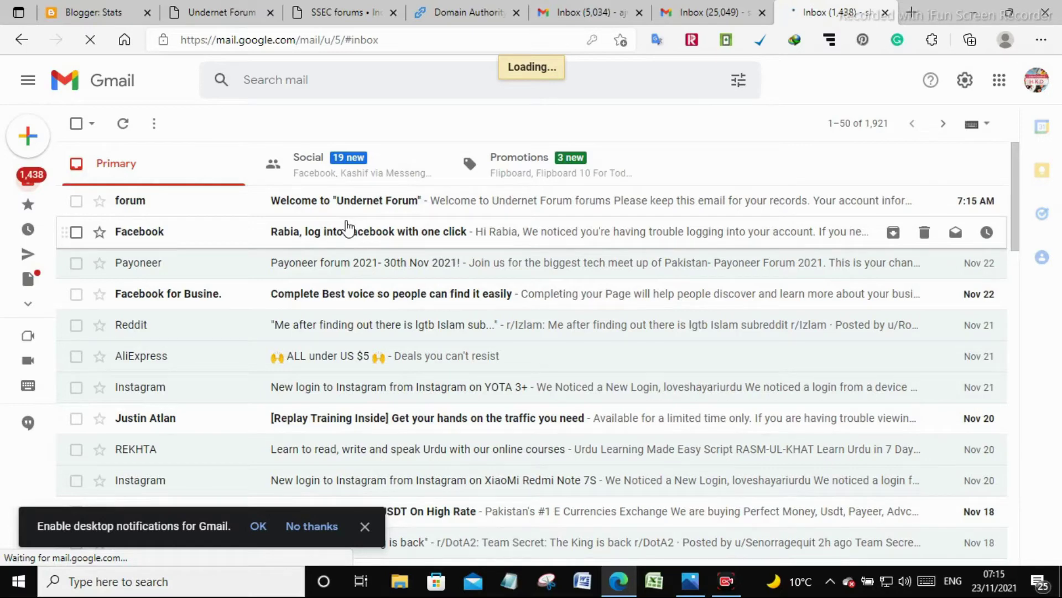
Step: Follow the activation link in the Welcome to Undernet Forum e-mail
scroll(343, 226, "down", 3)
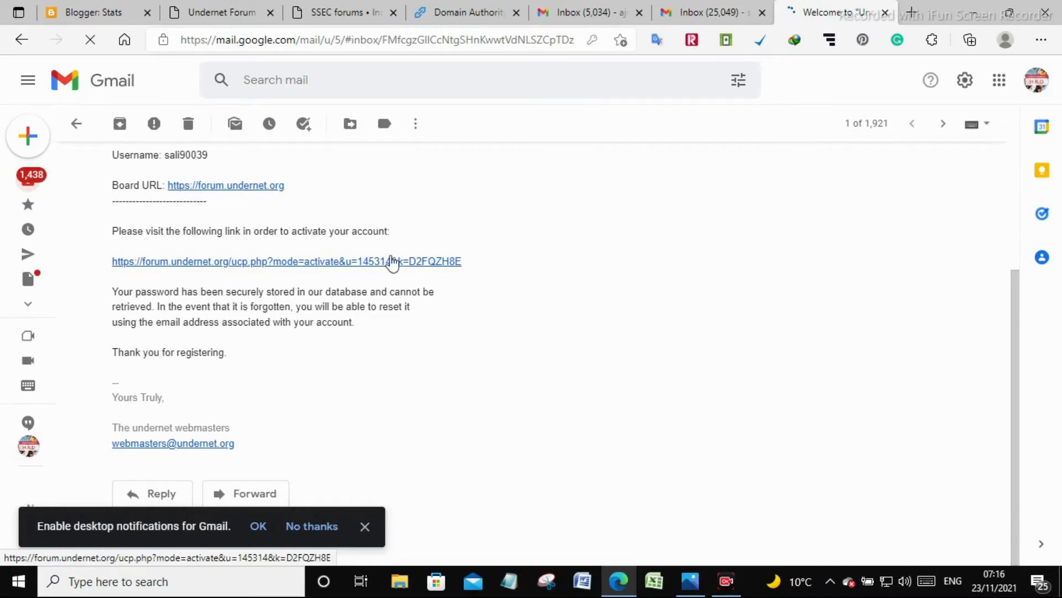
left_click(204, 262)
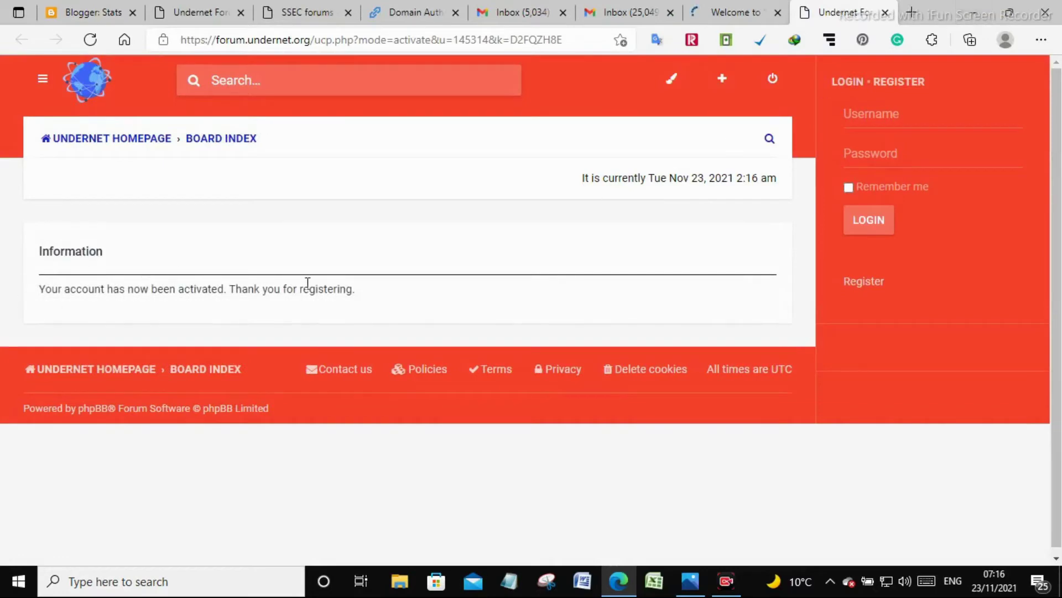
Step: Open the forum login, fill in the saved username and password, and tick Remember me
left_click_drag(46, 293, 391, 294)
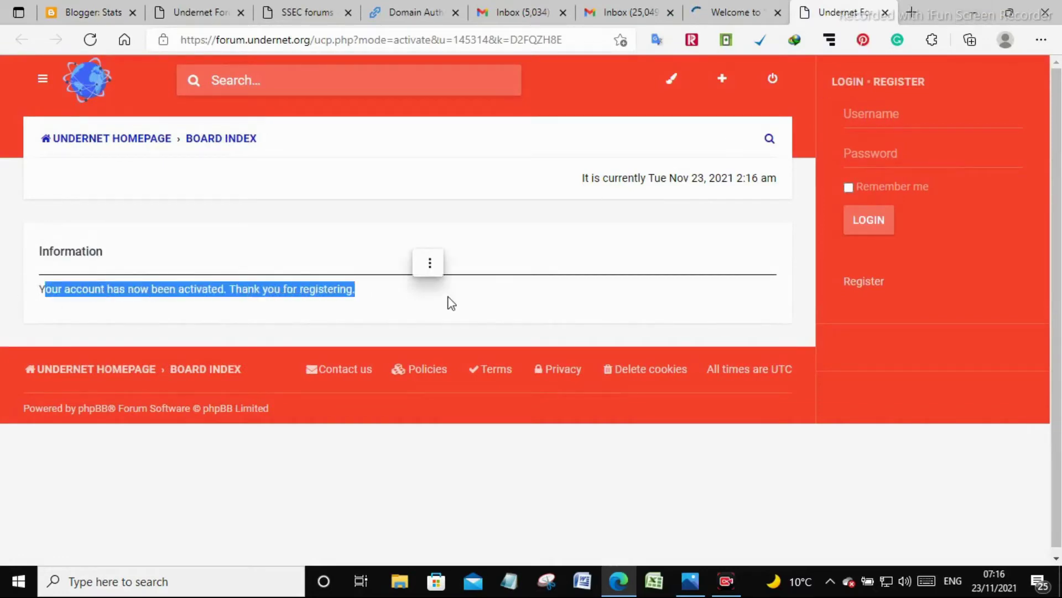
left_click(502, 292)
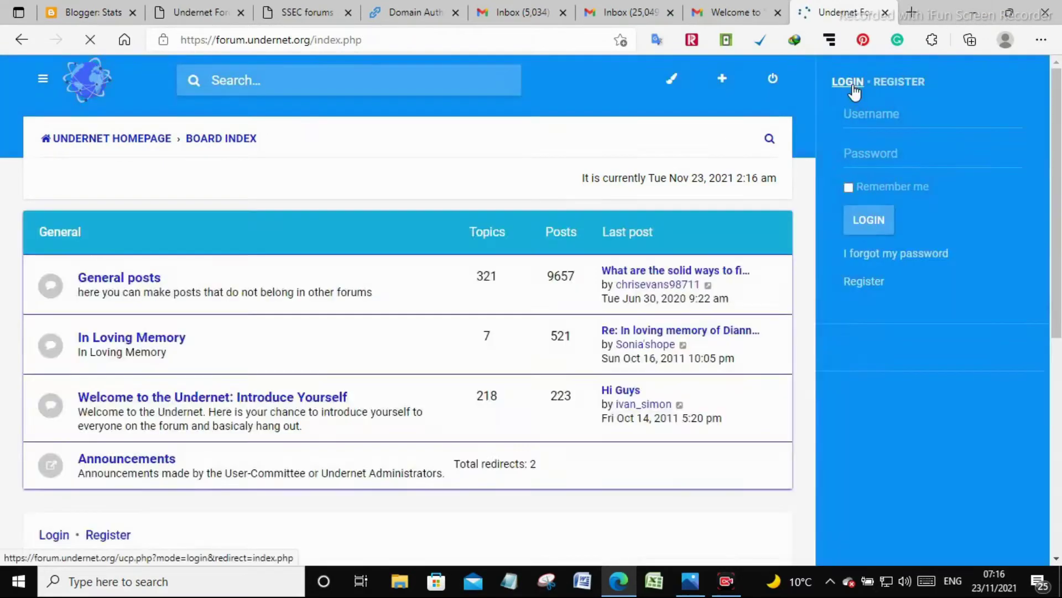
left_click(847, 83)
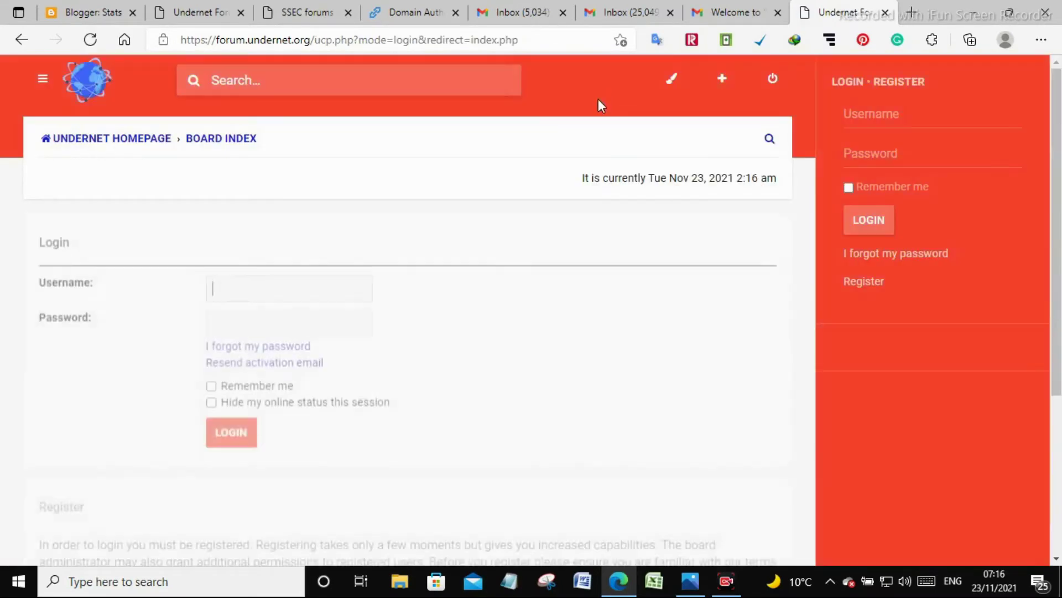
left_click(265, 300)
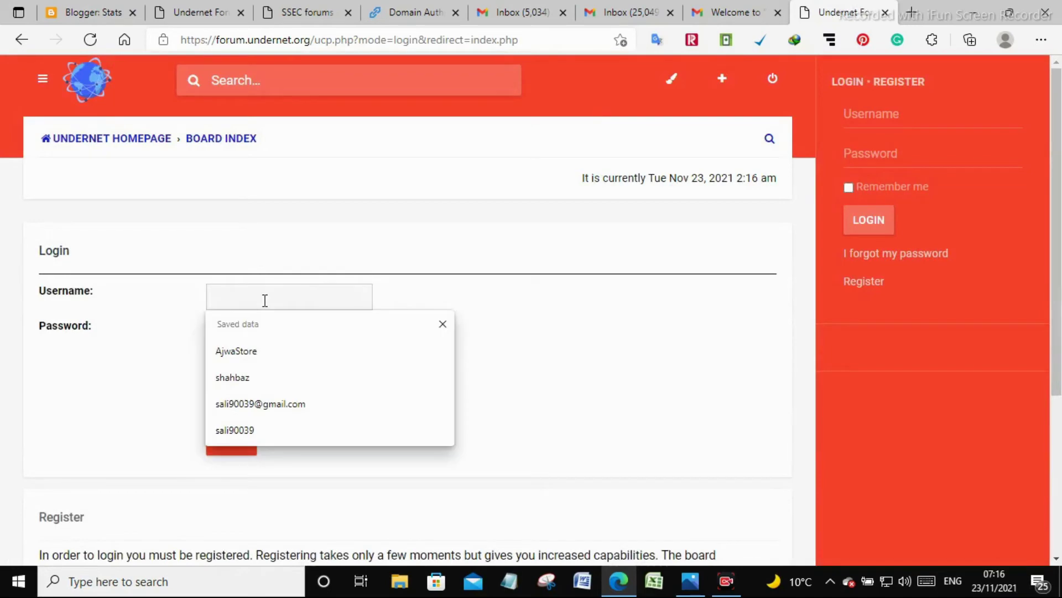
left_click(351, 427)
left_click(269, 326)
type("•")
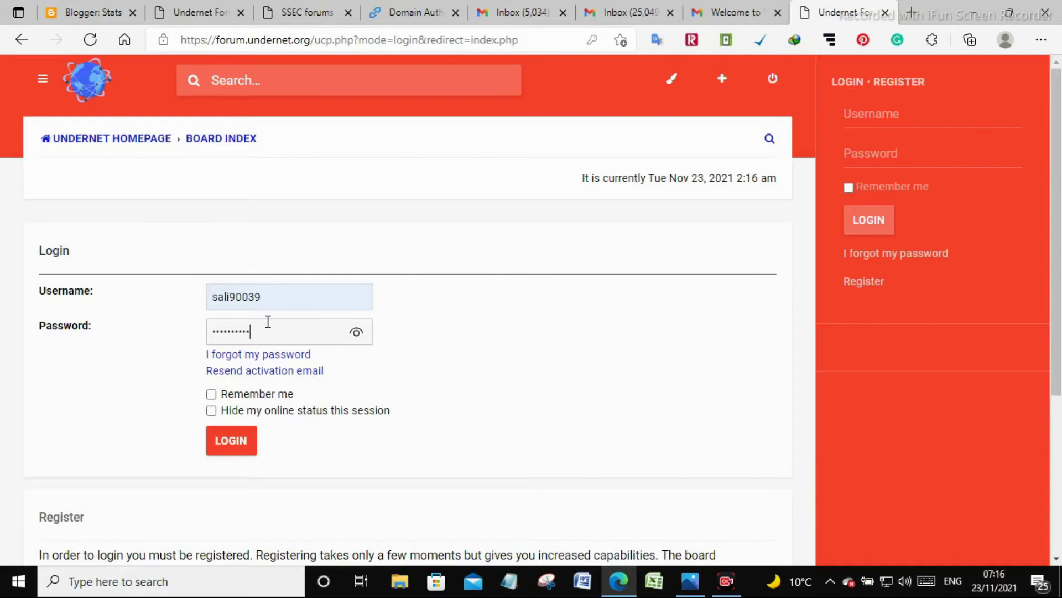
left_click(242, 398)
Step: Log in, save the password in the browser, and open Edit profile
left_click(232, 440)
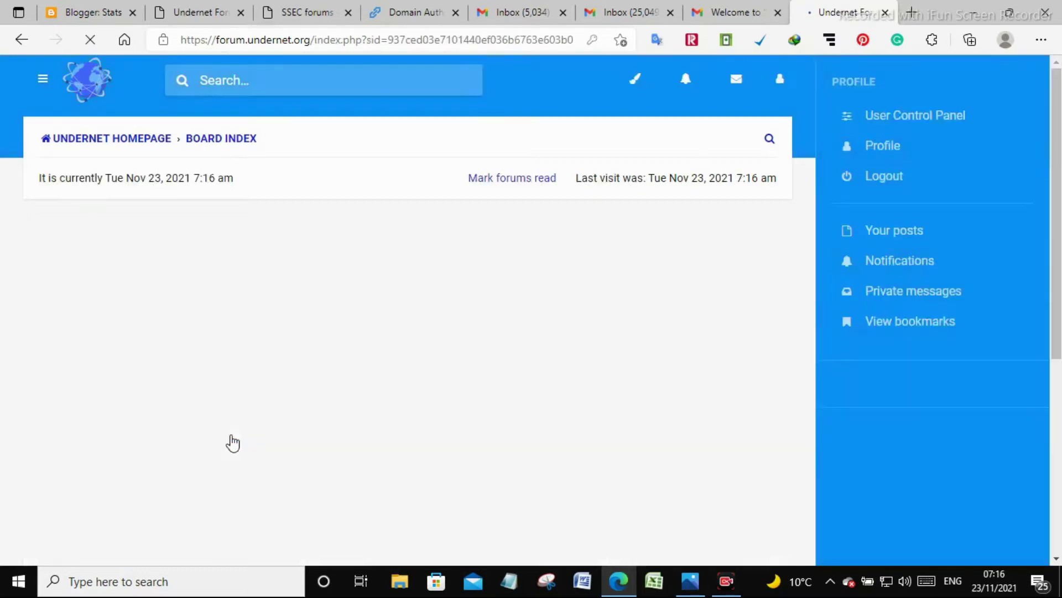
left_click(451, 200)
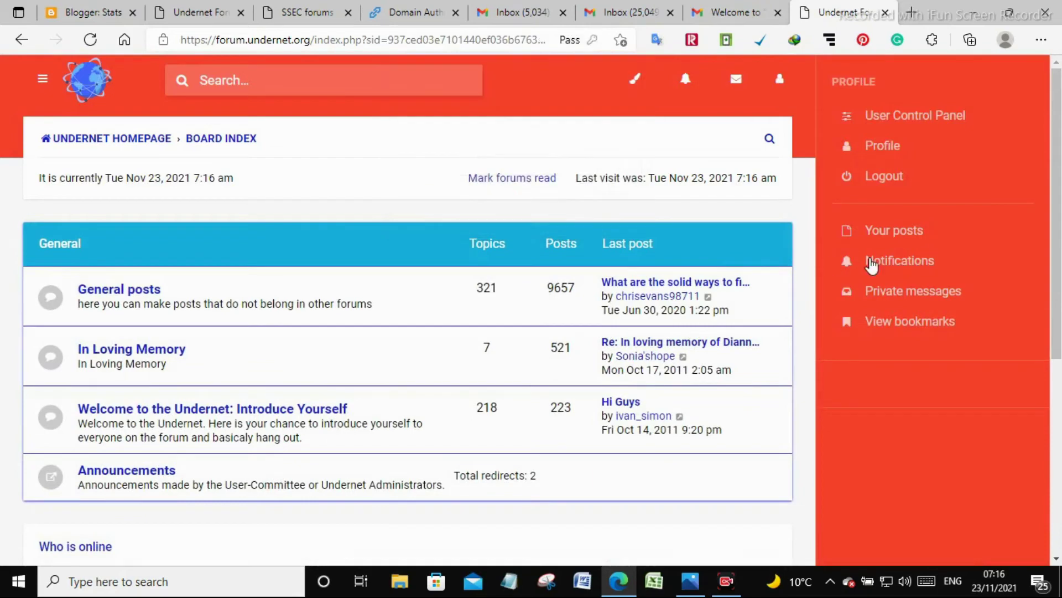
left_click(885, 158)
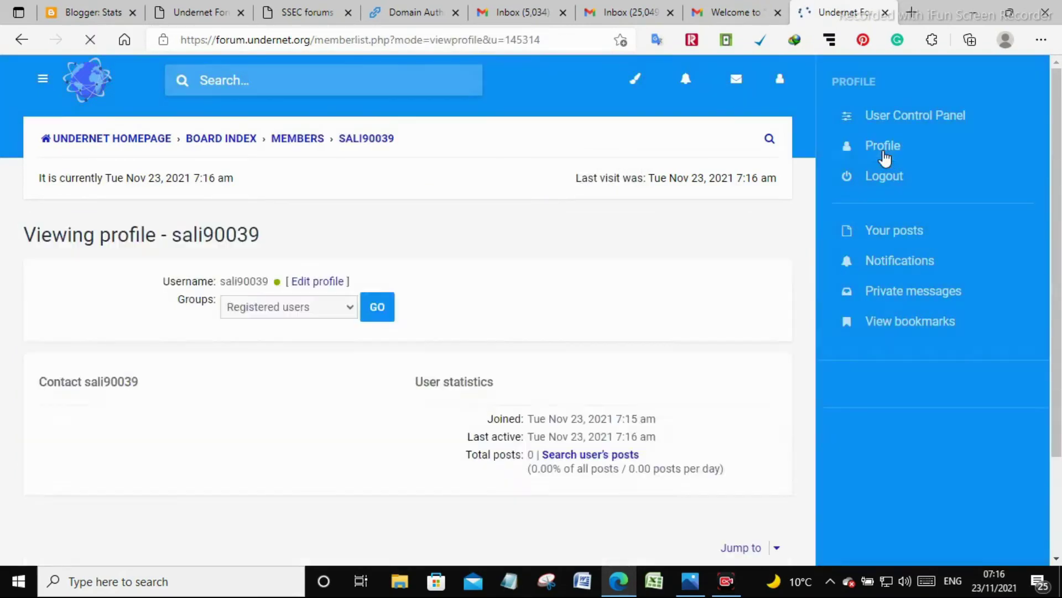
scroll(474, 256, "down", 3)
scroll(63, 222, "up", 3)
left_click(326, 297)
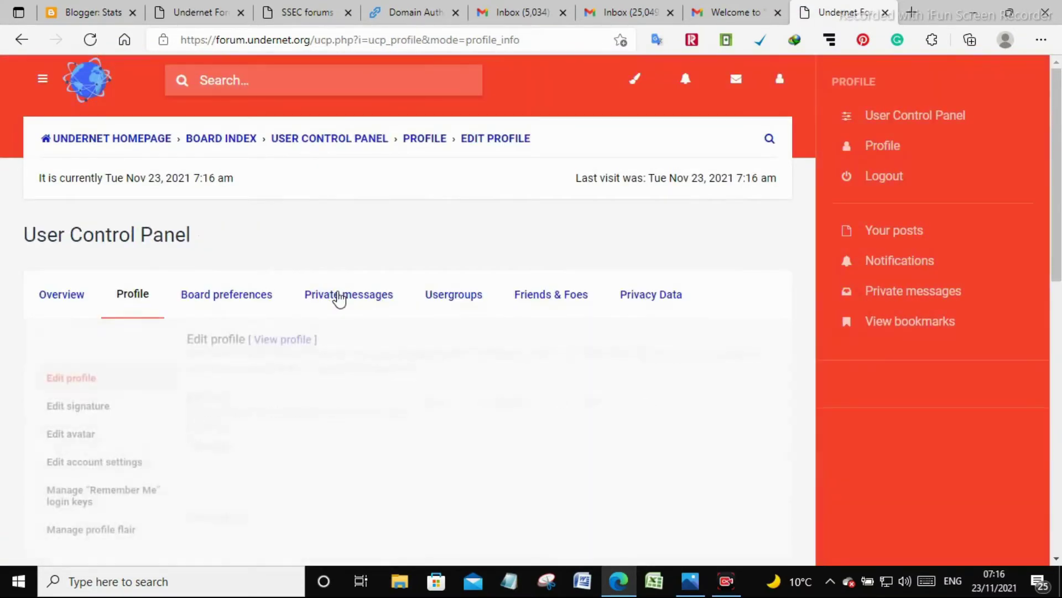
scroll(360, 291, "down", 4)
scroll(361, 292, "down", 3)
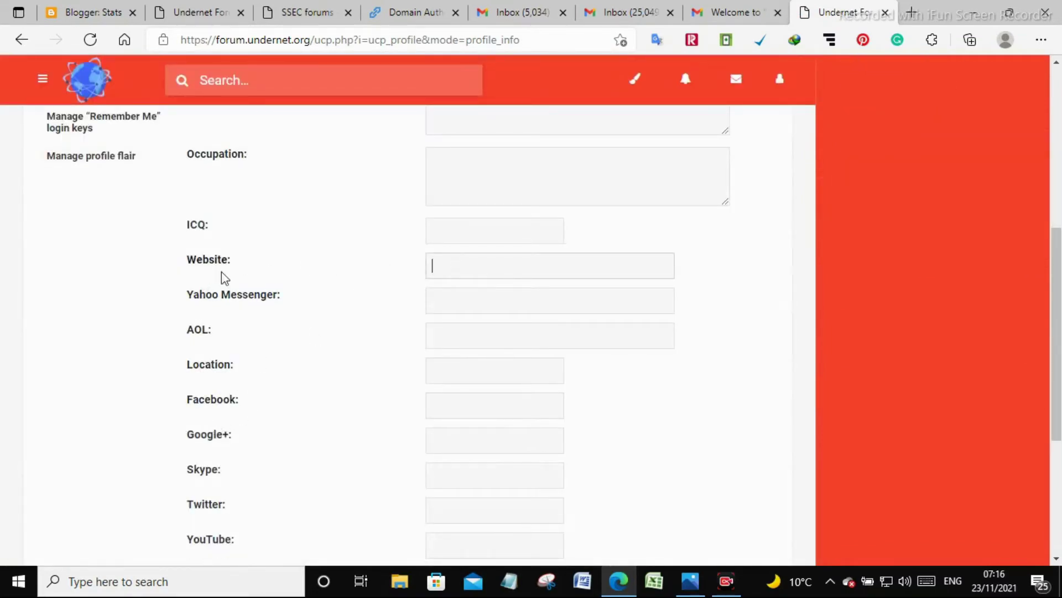
left_click_drag(224, 276, 327, 278)
left_click(487, 272)
left_click(440, 244)
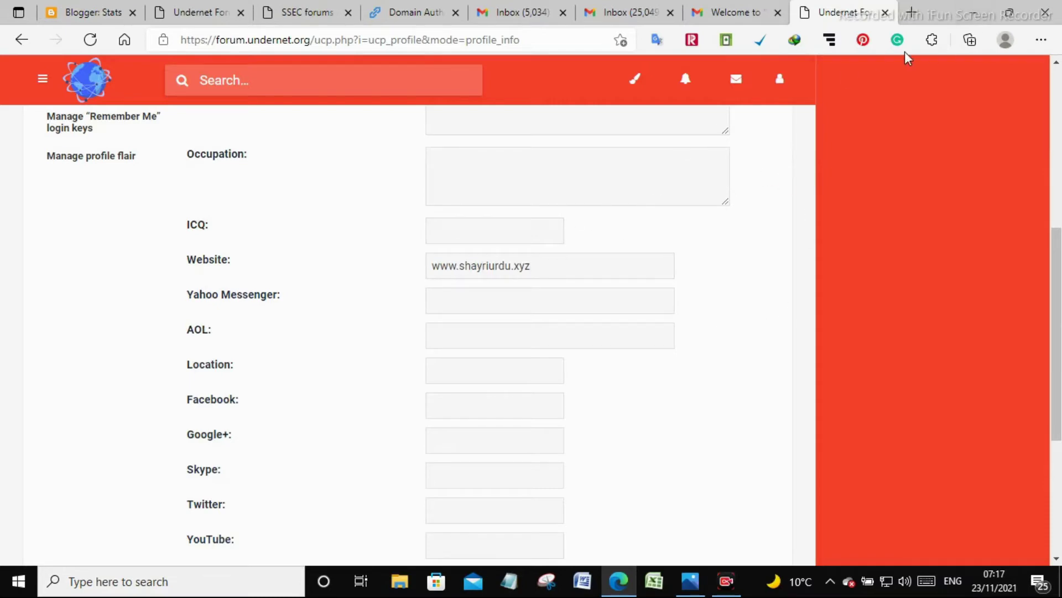
left_click(908, 12)
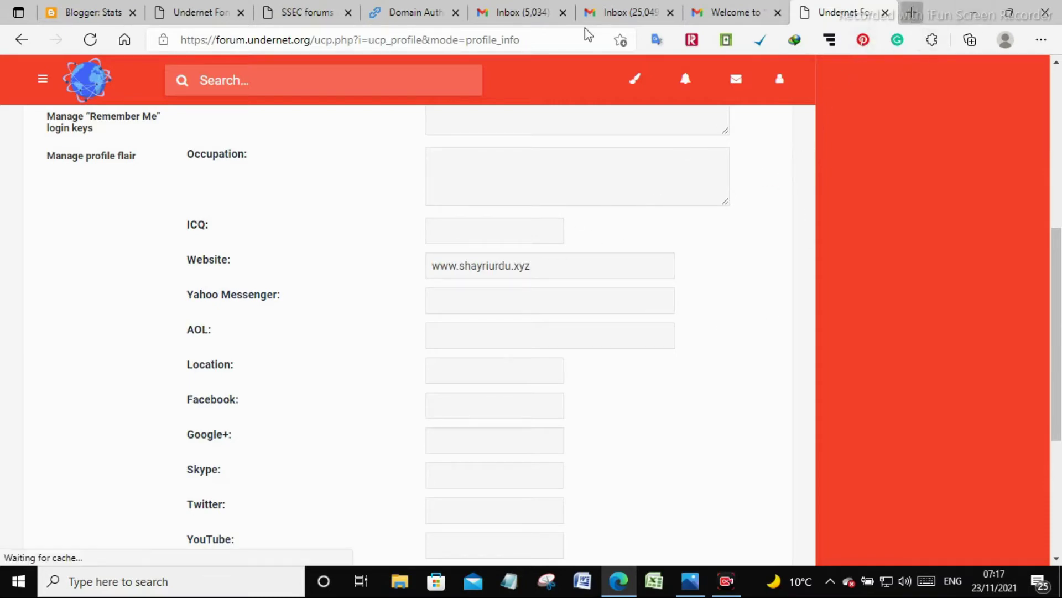
Step: In a new tab, load the full shayriurdu.xyz poetry page address and copy it
type("www")
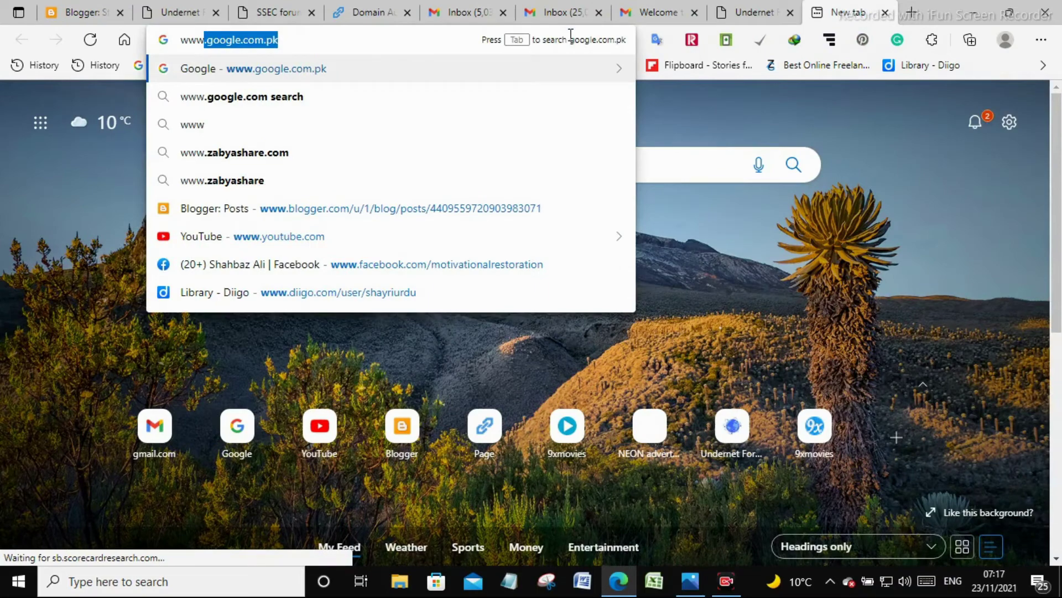
type(".shayri")
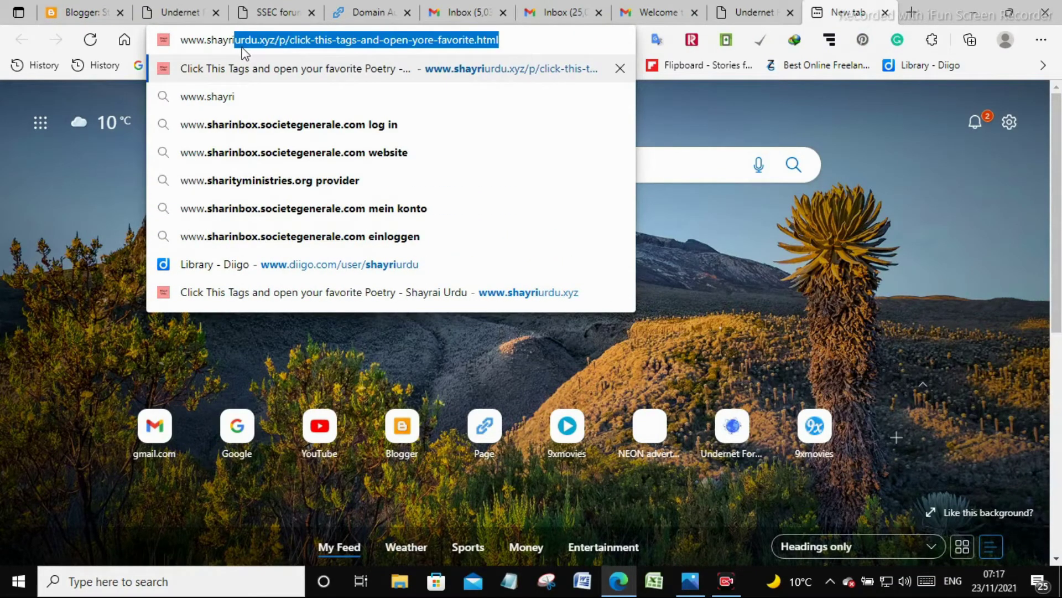
left_click(272, 38)
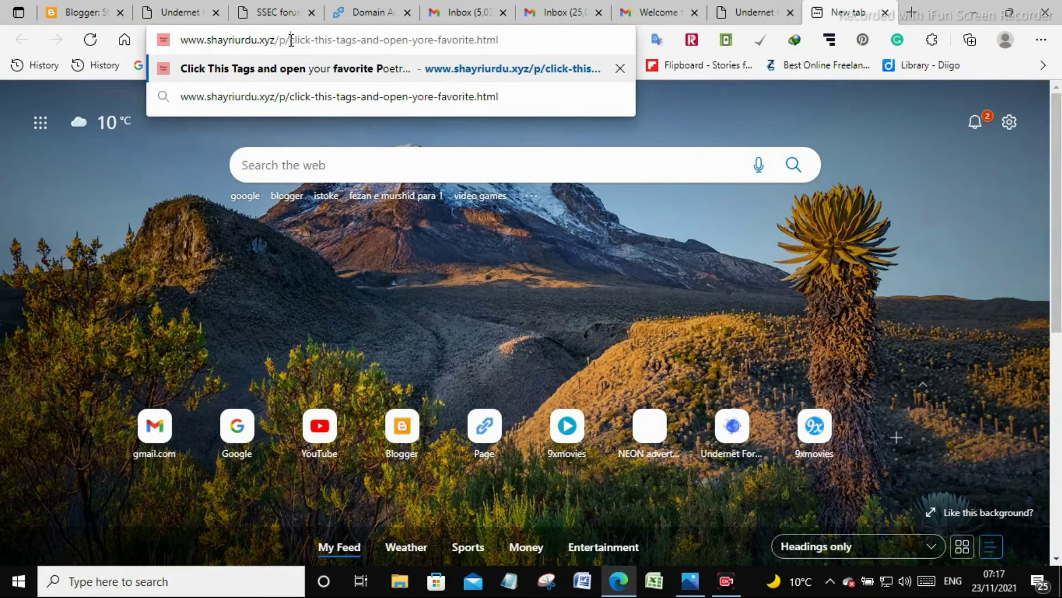
triple_click(291, 40)
right_click(291, 42)
left_click(337, 160)
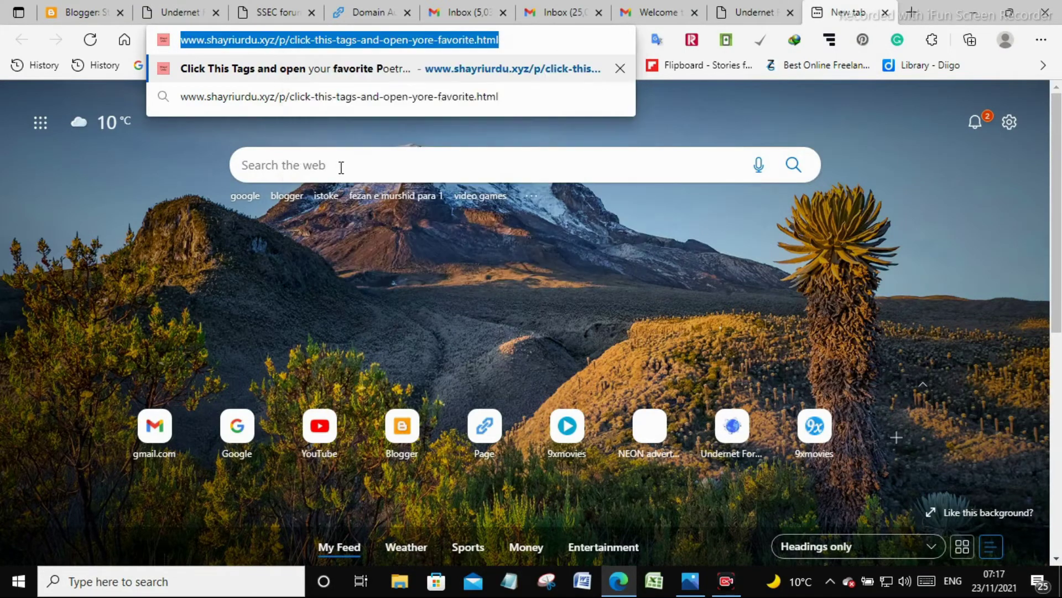
Step: Replace the forum profile's Website value with the copied page URL and submit the profile
left_click(741, 11)
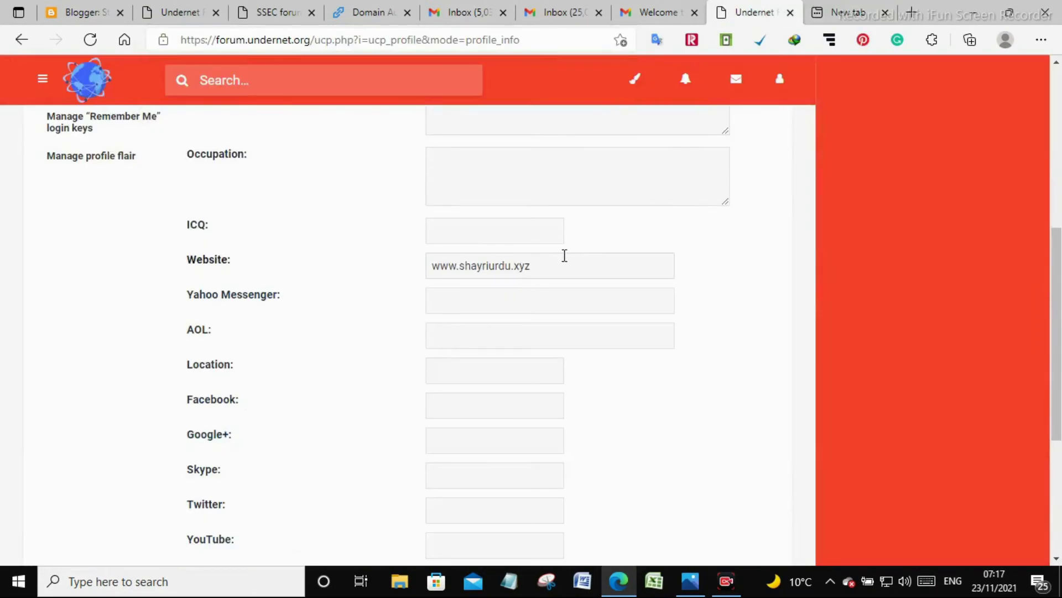
key("ctrl+a")
key("ctrl+v")
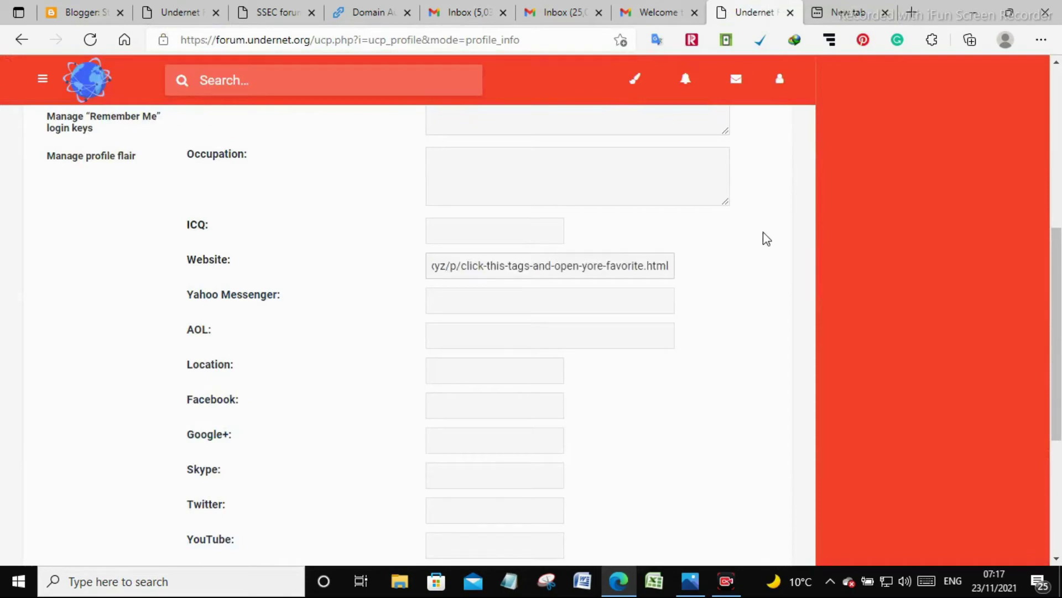
scroll(762, 241, "down", 4)
left_click(505, 429)
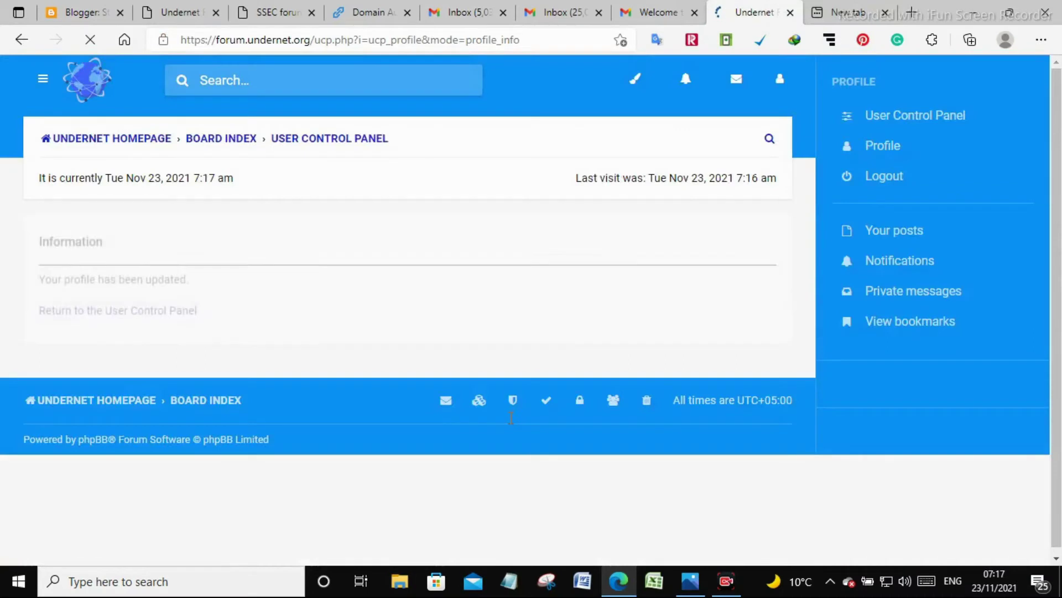
Step: Review the 'Your profile has been updated' confirmation on the forum page
left_click_drag(38, 298, 194, 296)
left_click(205, 296)
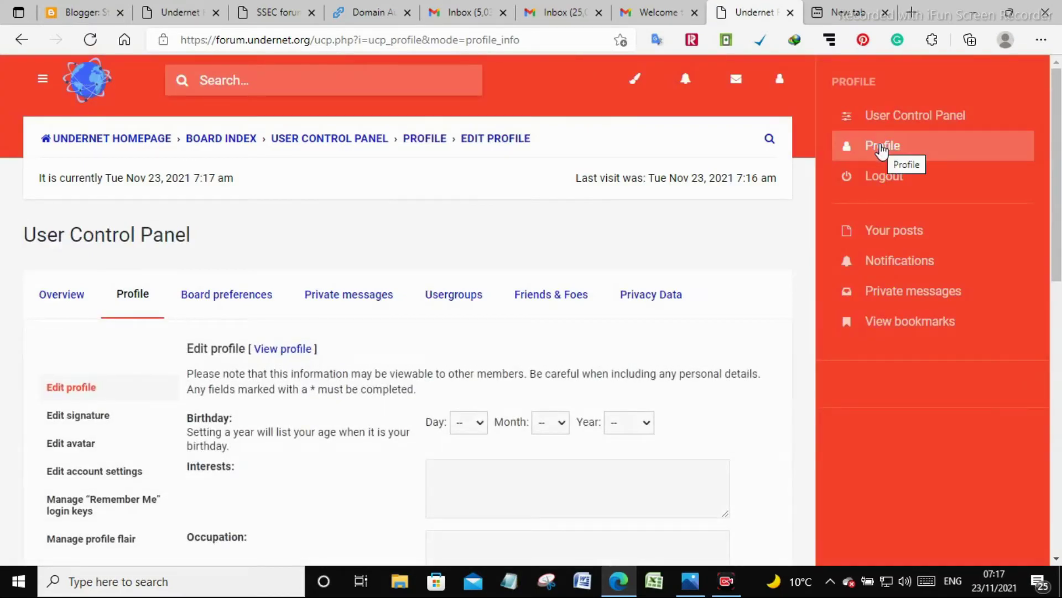
scroll(759, 254, "down", 4)
scroll(494, 357, "down", 3)
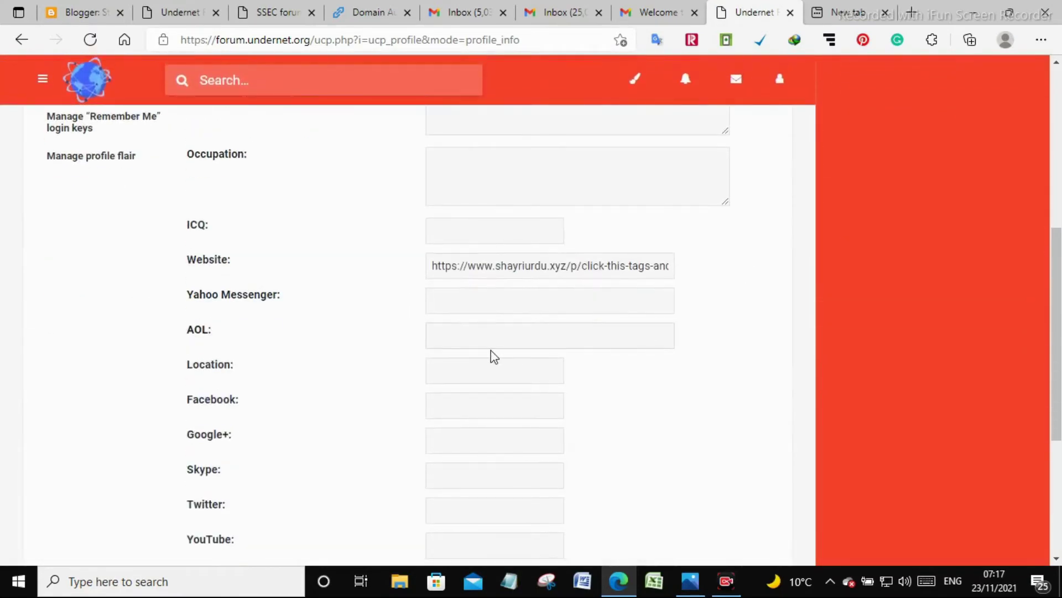
scroll(642, 299, "up", 7)
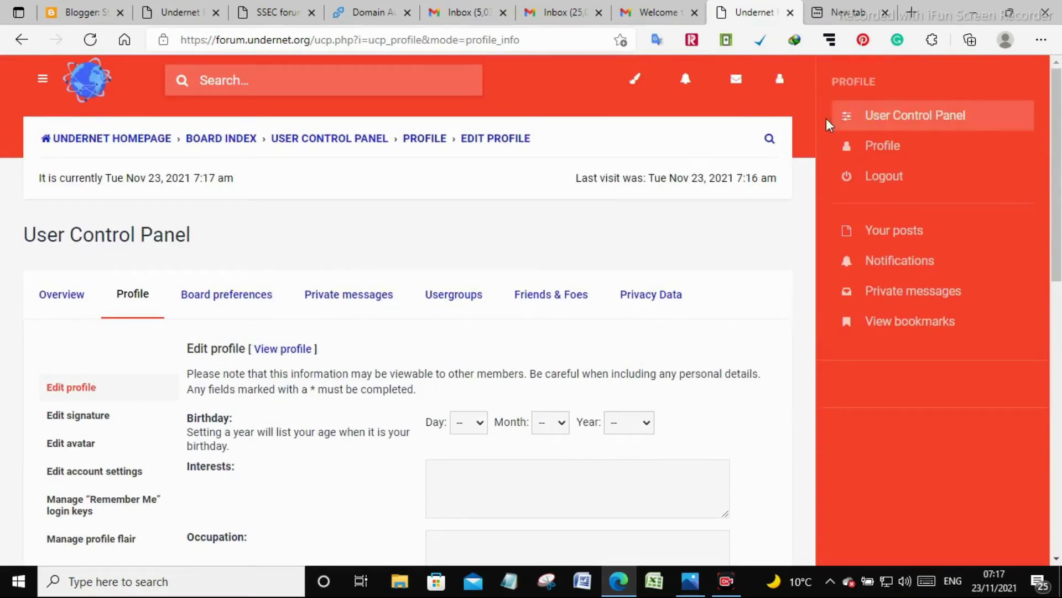
Step: Go through the control panel Overview back to the Edit profile page
left_click(74, 302)
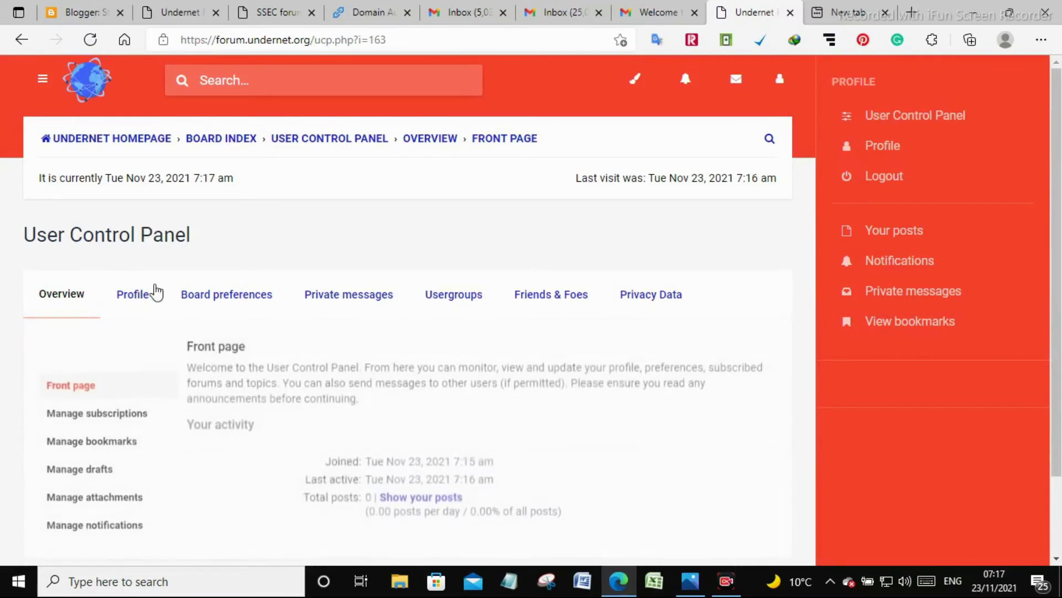
scroll(493, 360, "down", 2)
left_click(131, 205)
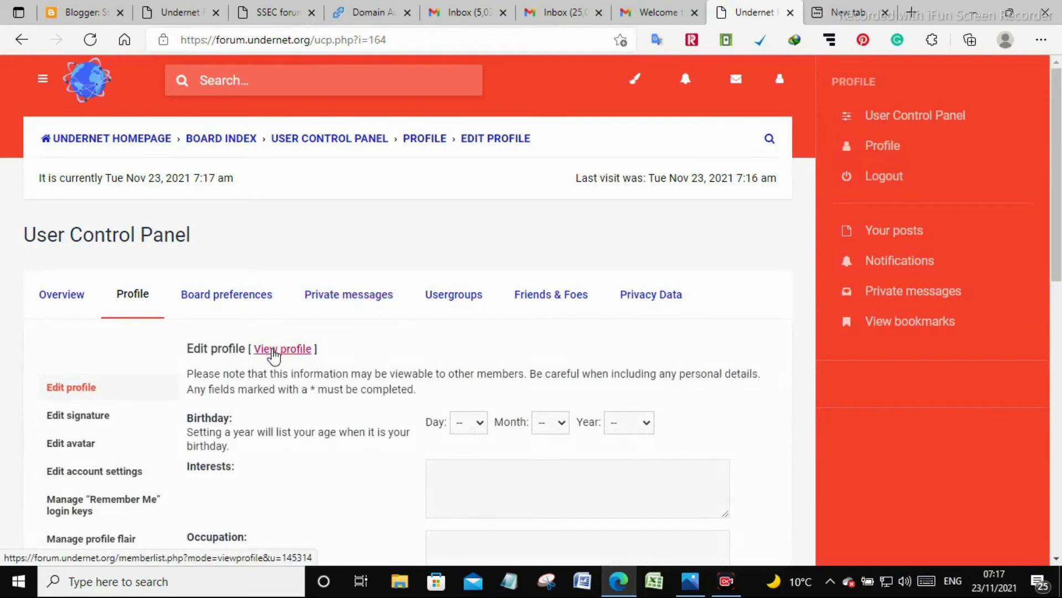
right_click(274, 352)
Step: Open the member's public profile page and browse its details
left_click(274, 353)
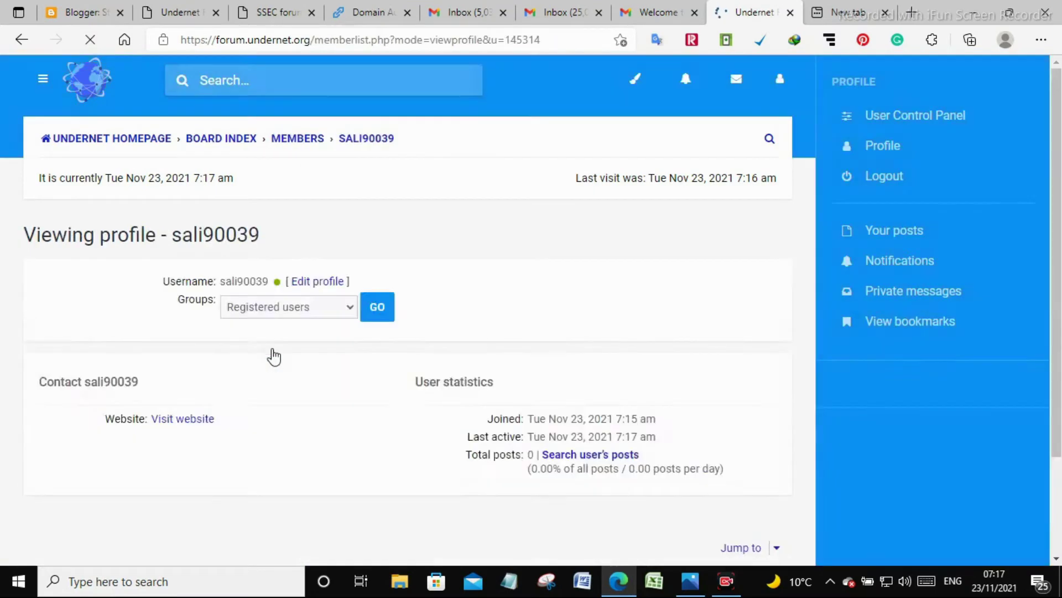
scroll(602, 294, "down", 2)
scroll(602, 293, "up", 2)
scroll(602, 293, "down", 2)
scroll(602, 293, "up", 1)
scroll(602, 294, "up", 1)
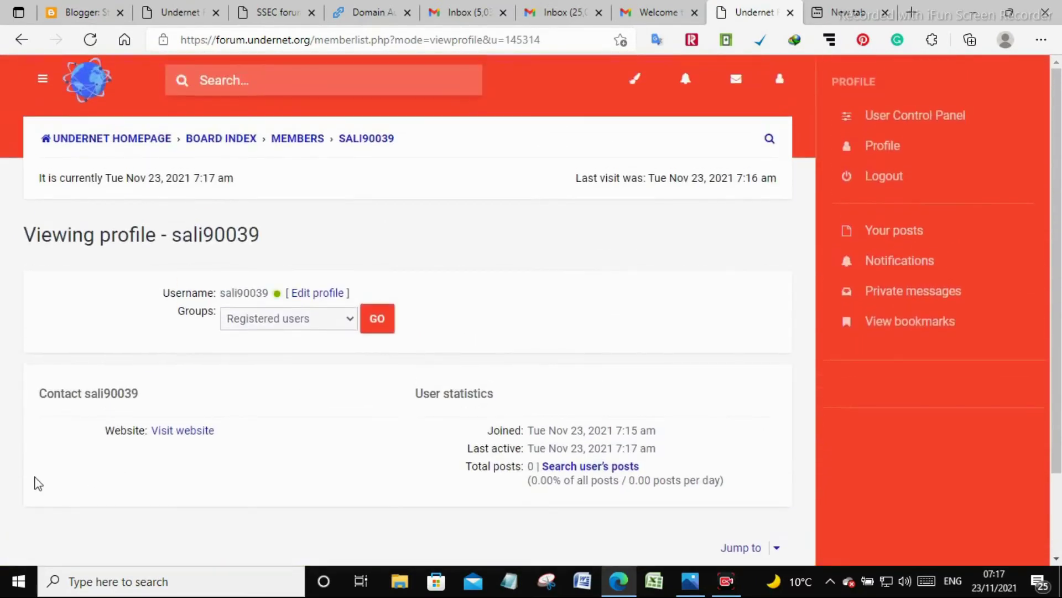
Step: Inspect the Visit website link to confirm it targets the shayriurdu.xyz page
left_click_drag(208, 435, 153, 442)
left_click(276, 438)
left_click_drag(263, 441, 154, 442)
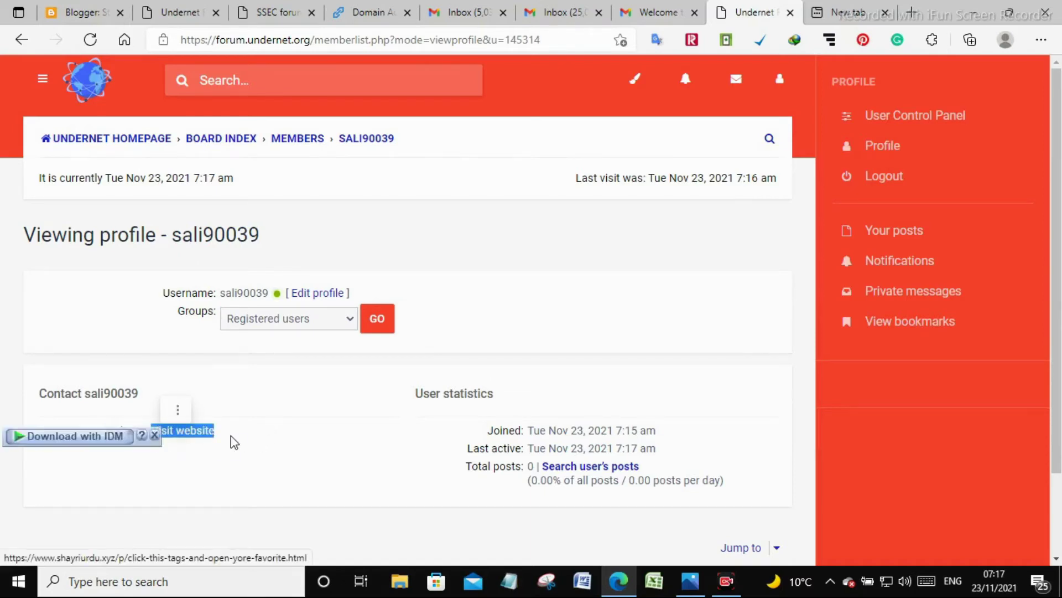
left_click(236, 441)
right_click(238, 441)
right_click(195, 433)
key("Escape")
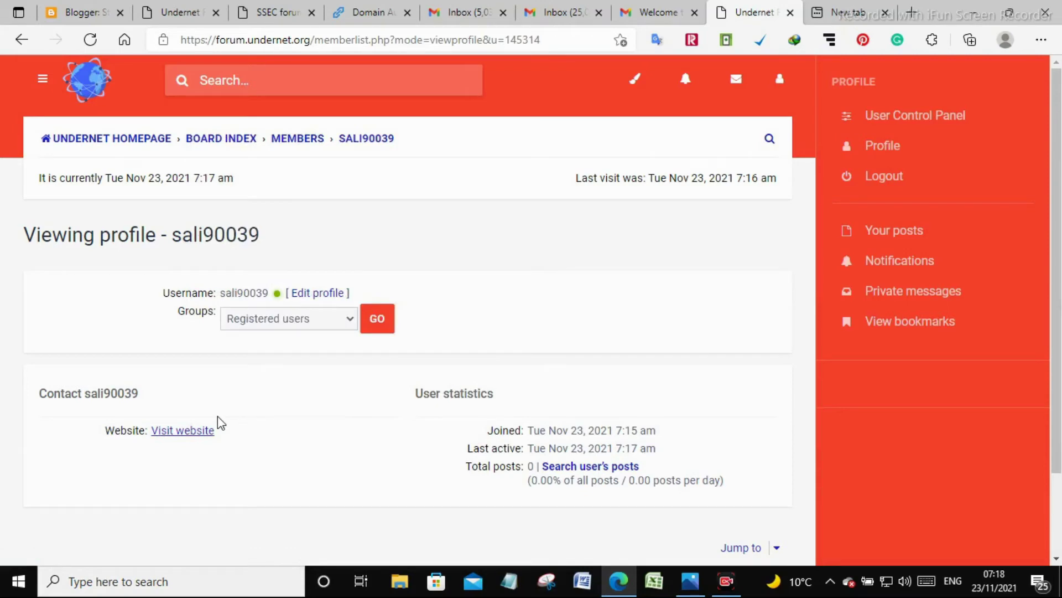
key("F12")
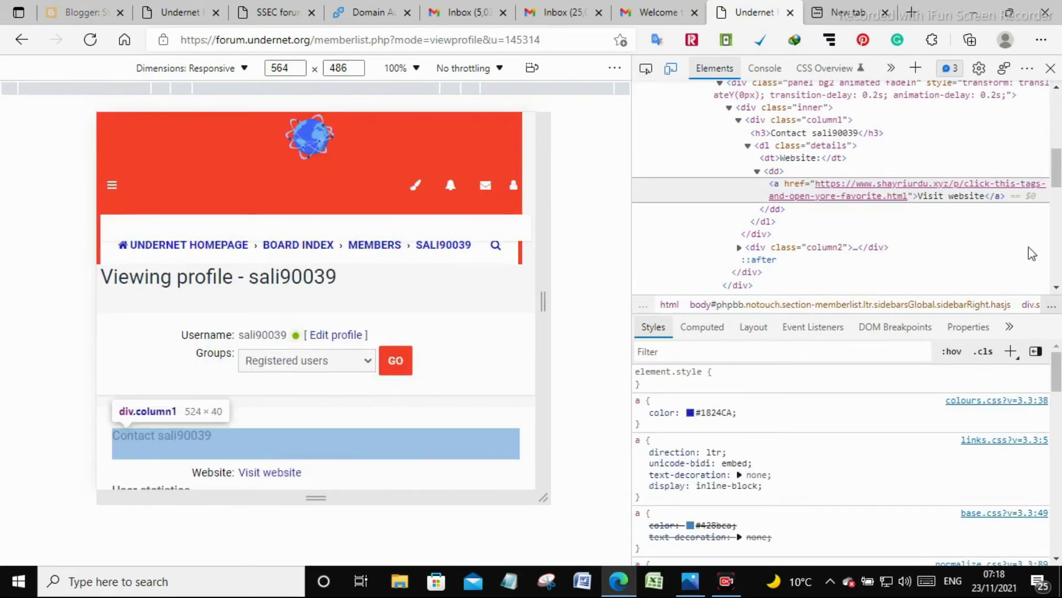
scroll(830, 194, "down", 3)
scroll(1020, 185, "up", 1)
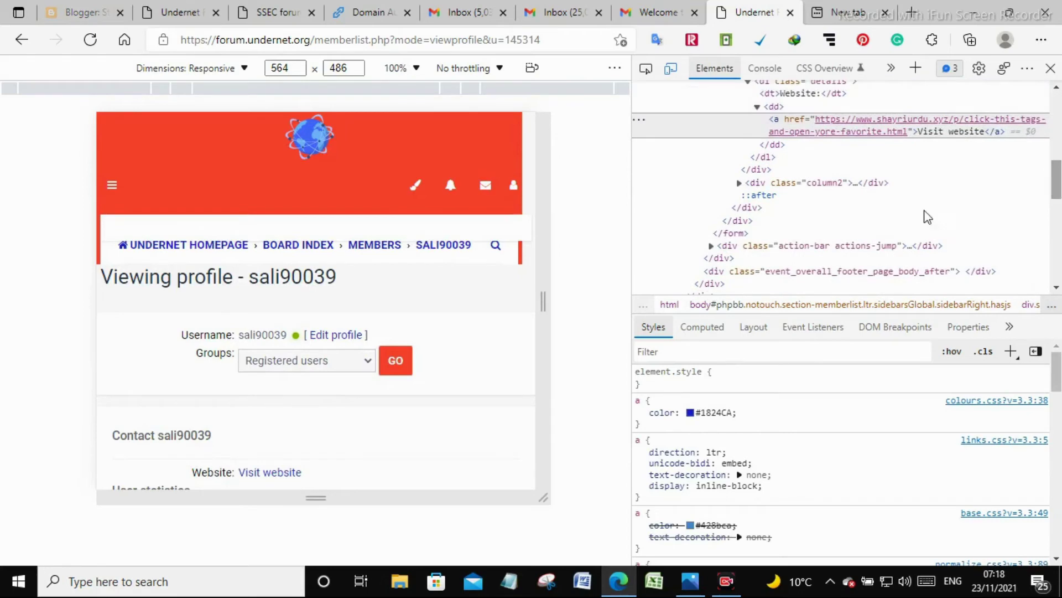
left_click(1051, 68)
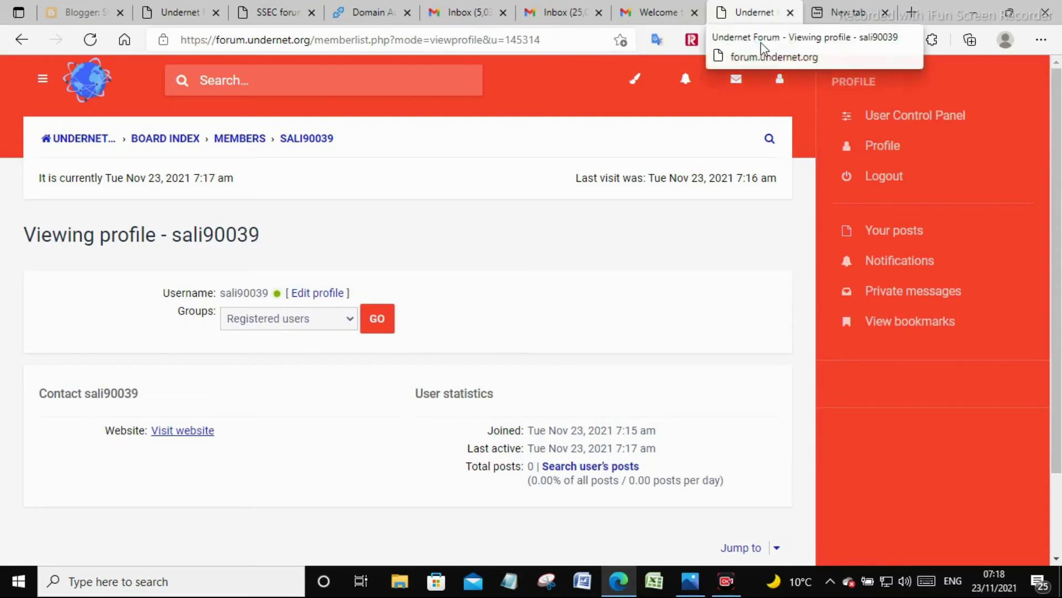
Step: Copy the forums.ssec.wisc.edu address from the SSEC forums tab
left_click(266, 7)
left_click(256, 40)
right_click(257, 40)
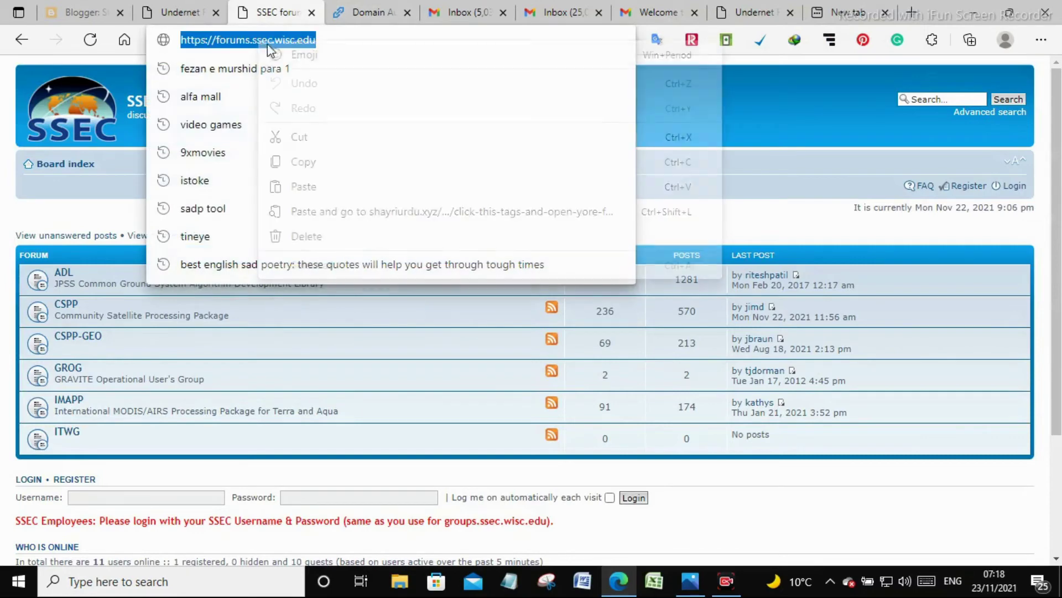
left_click(303, 162)
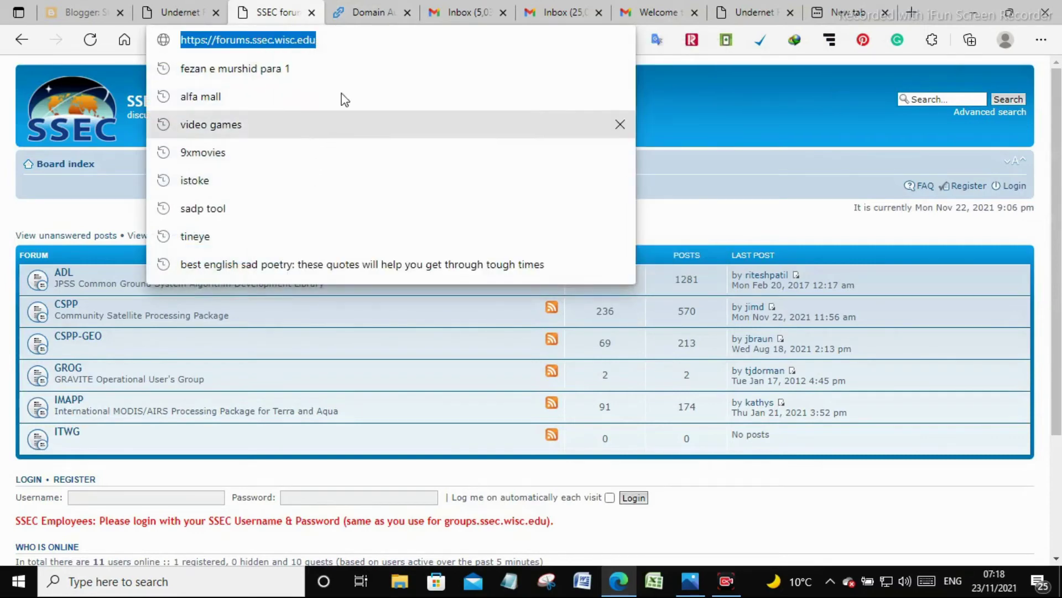
Step: Run the Domain Authority Checker on the pasted SSEC forum URL, getting DA 92 and PA 52
left_click(362, 7)
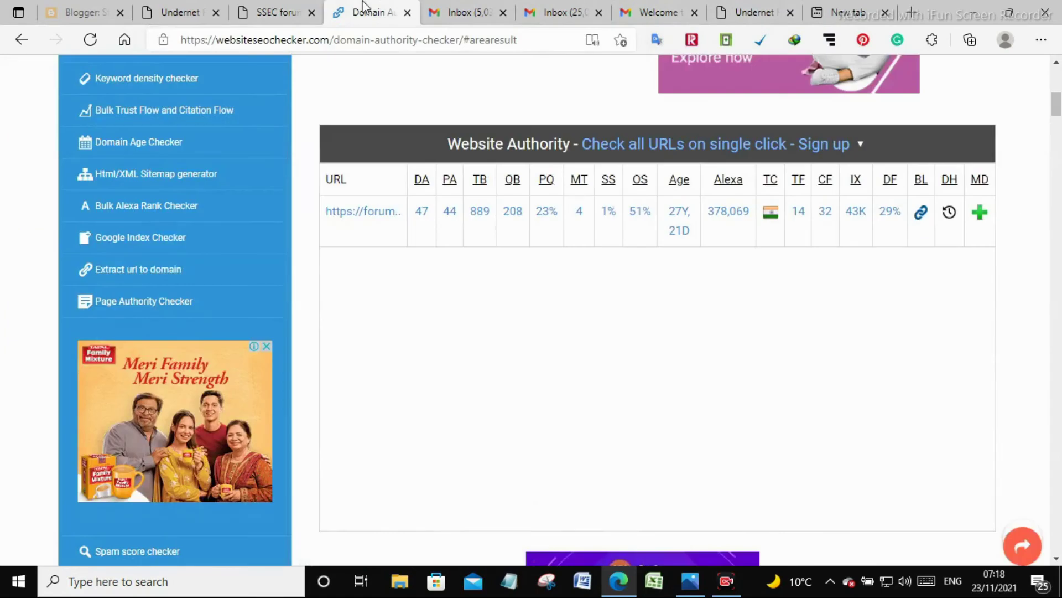
scroll(490, 143, "up", 10)
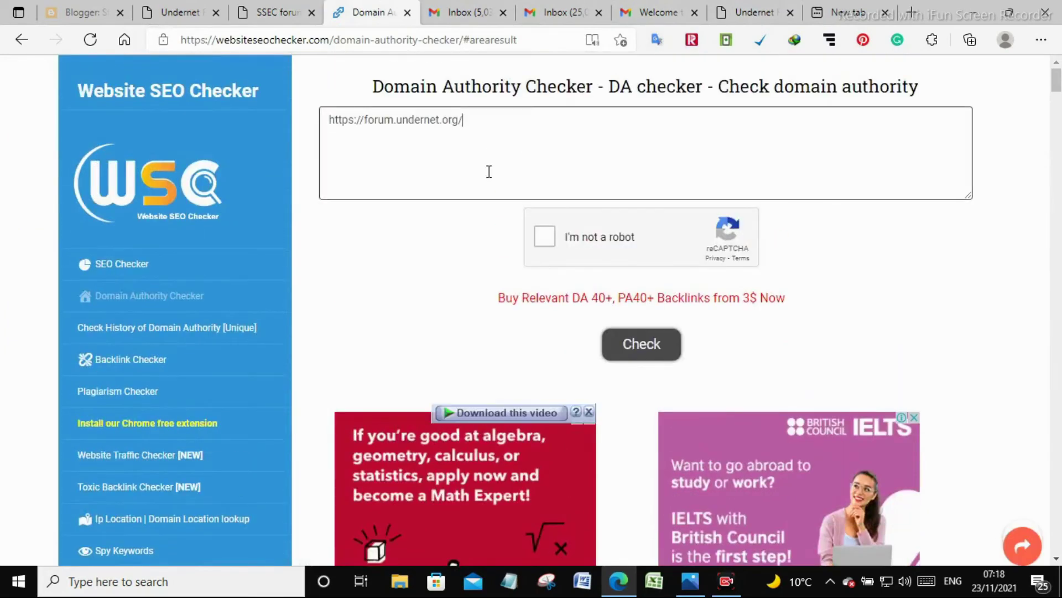
key("ctrl+a")
key("ctrl+v")
left_click(541, 244)
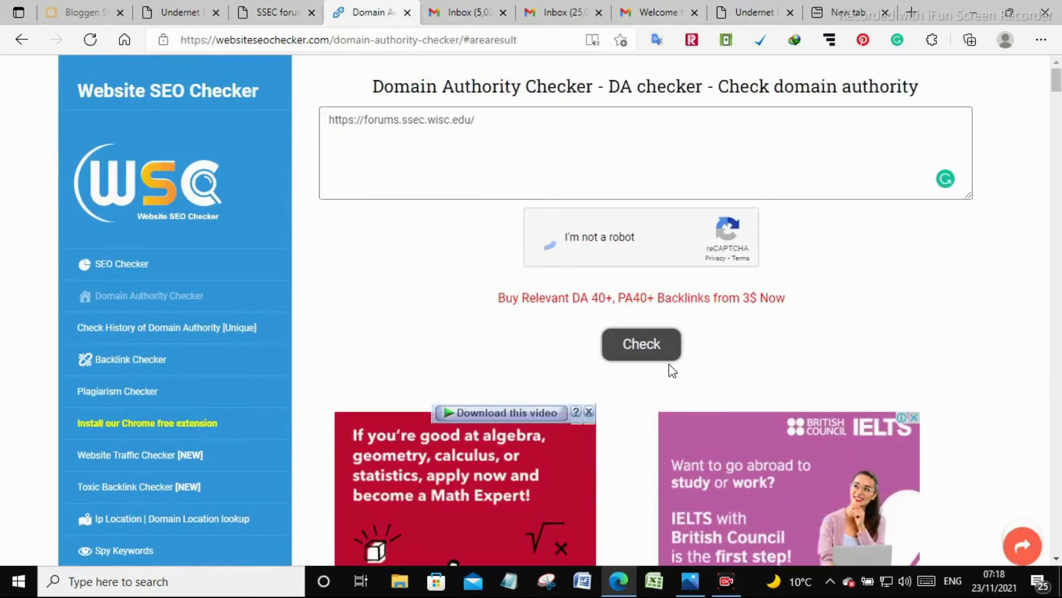
left_click(637, 352)
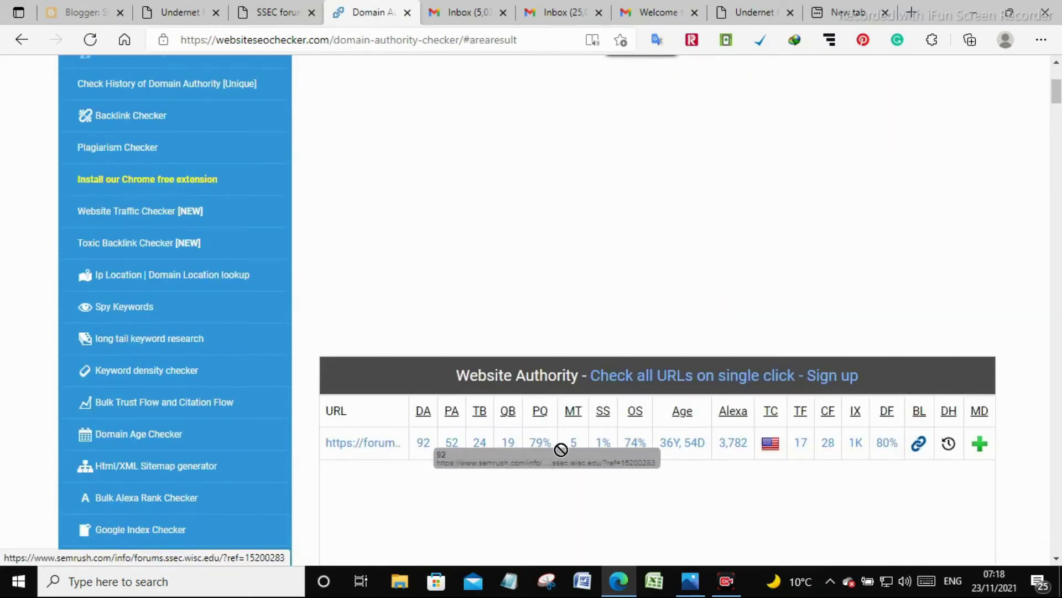
Step: Close the stray blank tab, then begin SSEC forums registration and agree to the terms
left_click(432, 419)
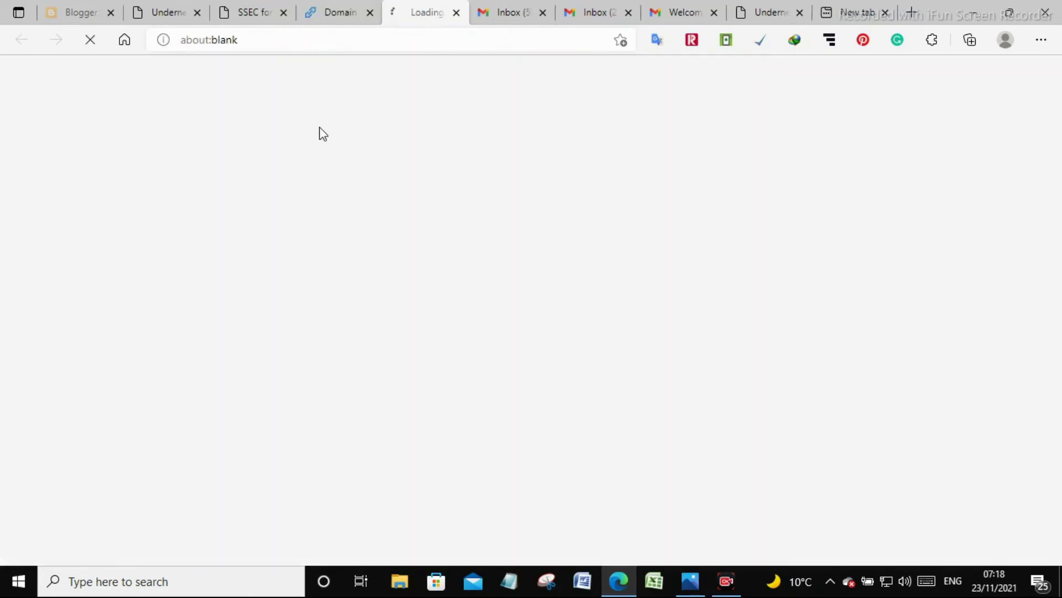
left_click(455, 17)
left_click(260, 13)
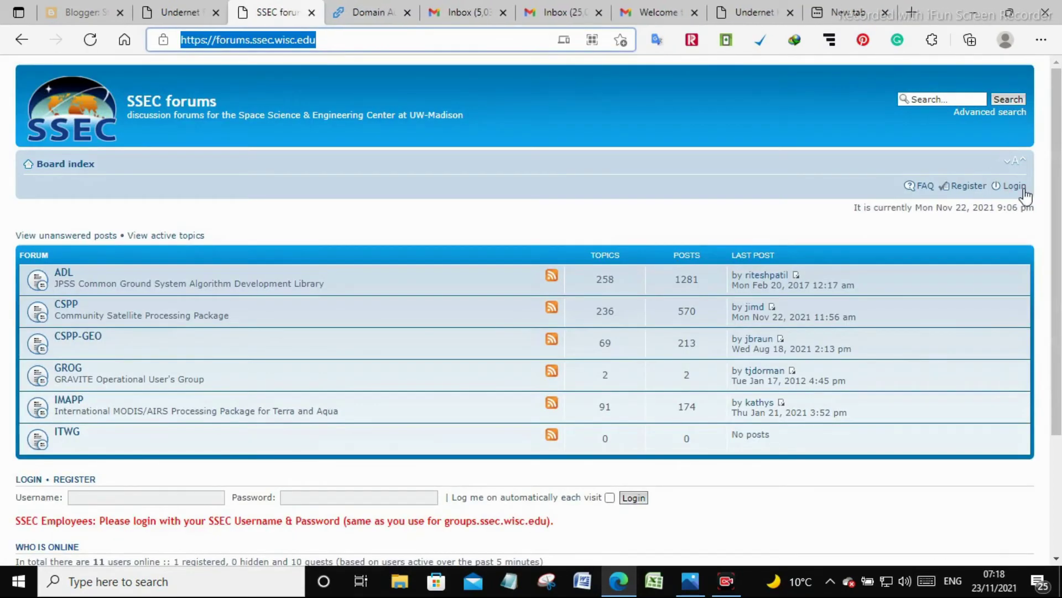
left_click(982, 191)
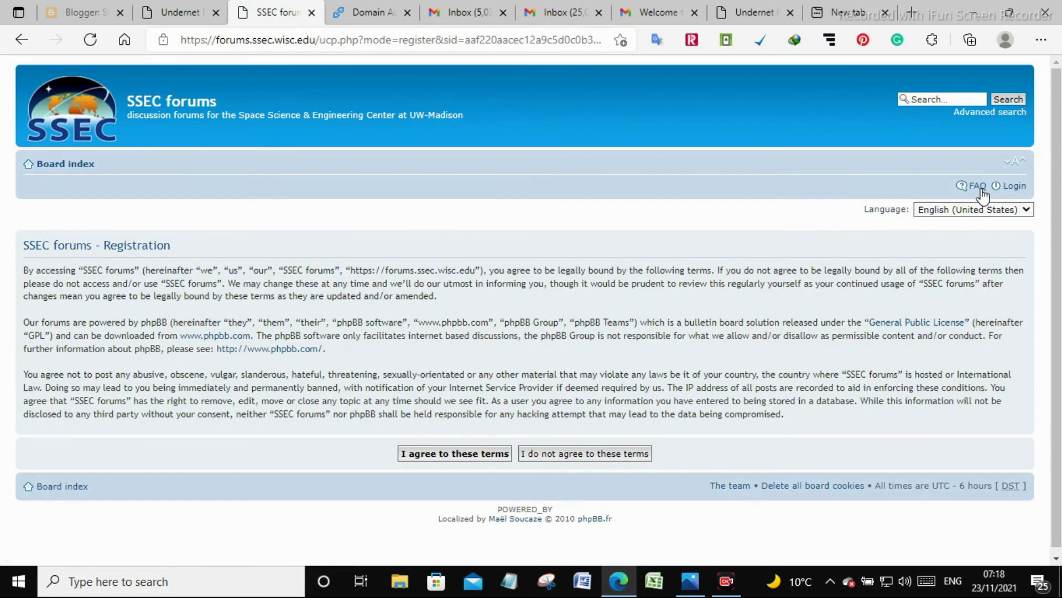
left_click(450, 452)
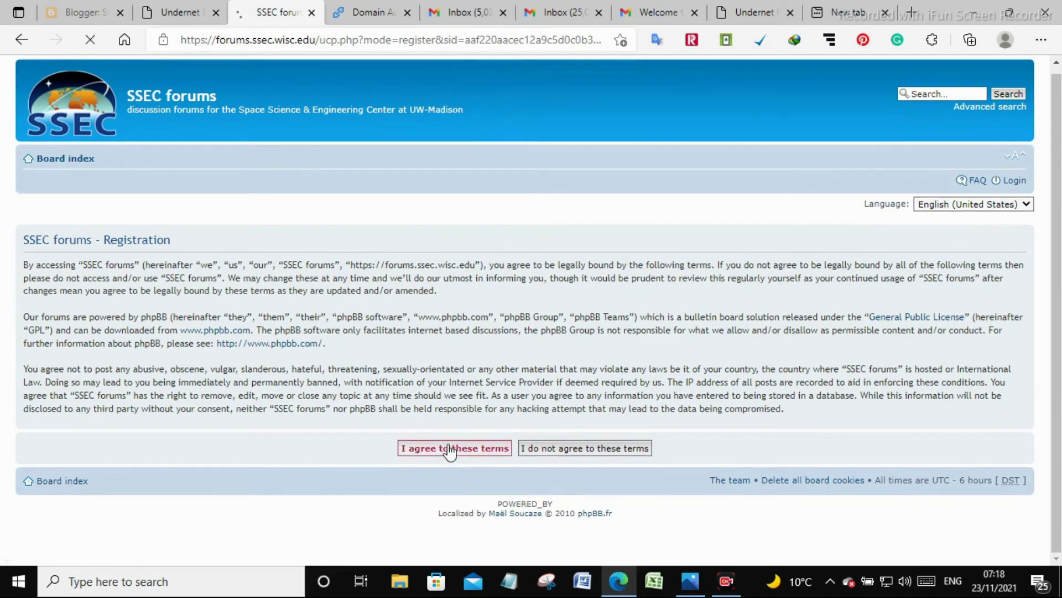
Step: Fill the saved username and e-mail, then enter and confirm the account password
left_click(253, 294)
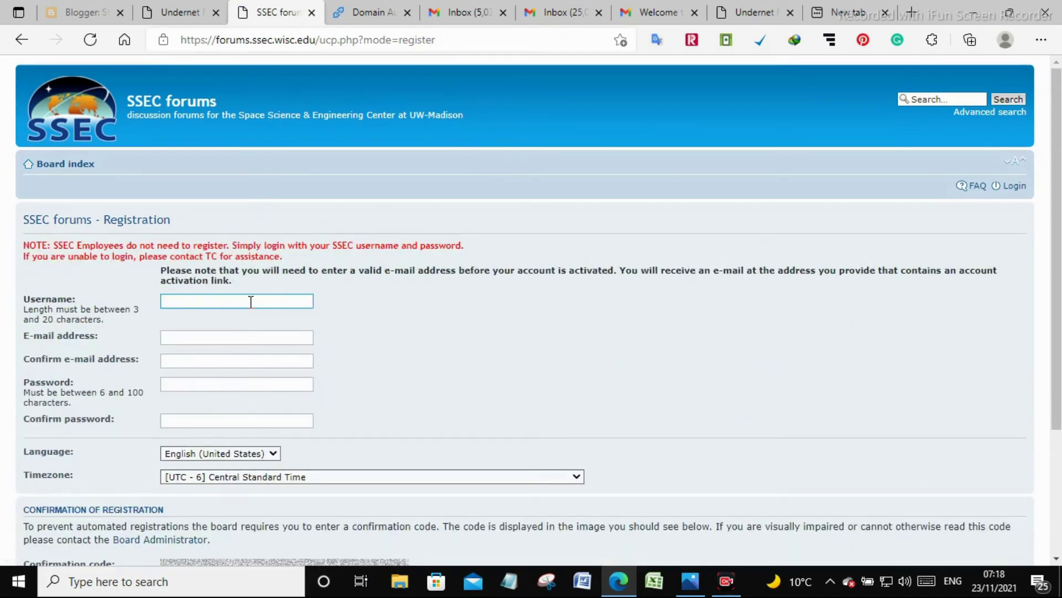
left_click(251, 302)
left_click(202, 375)
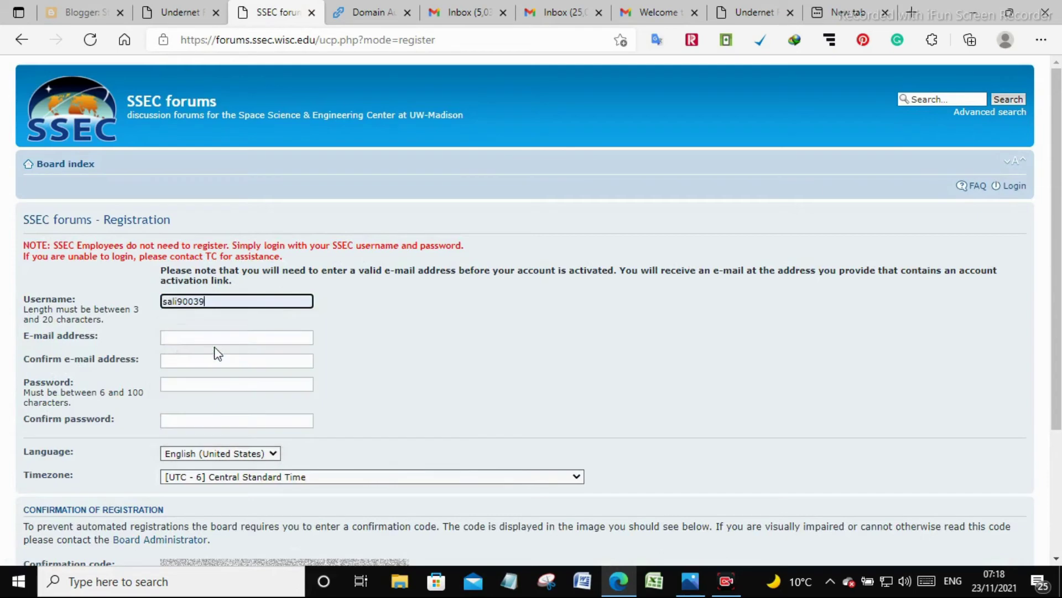
left_click(211, 339)
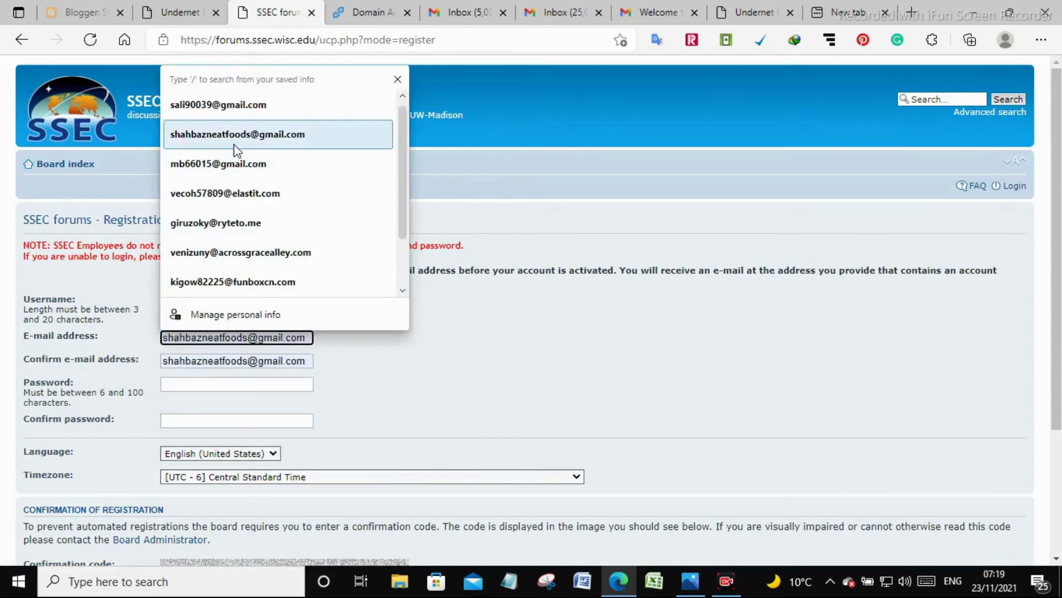
left_click(237, 149)
left_click(198, 386)
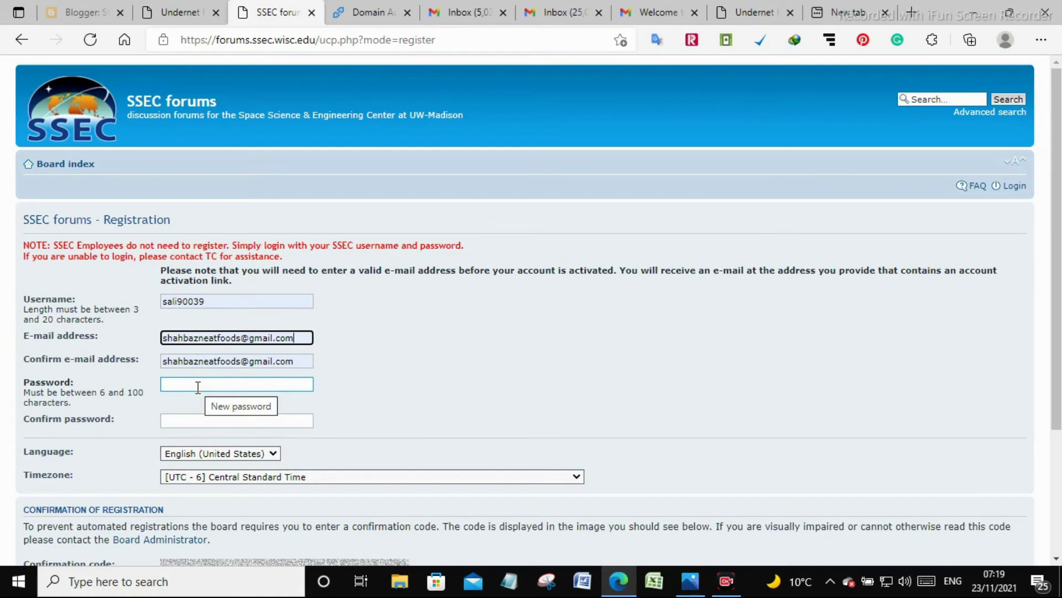
left_click(197, 385)
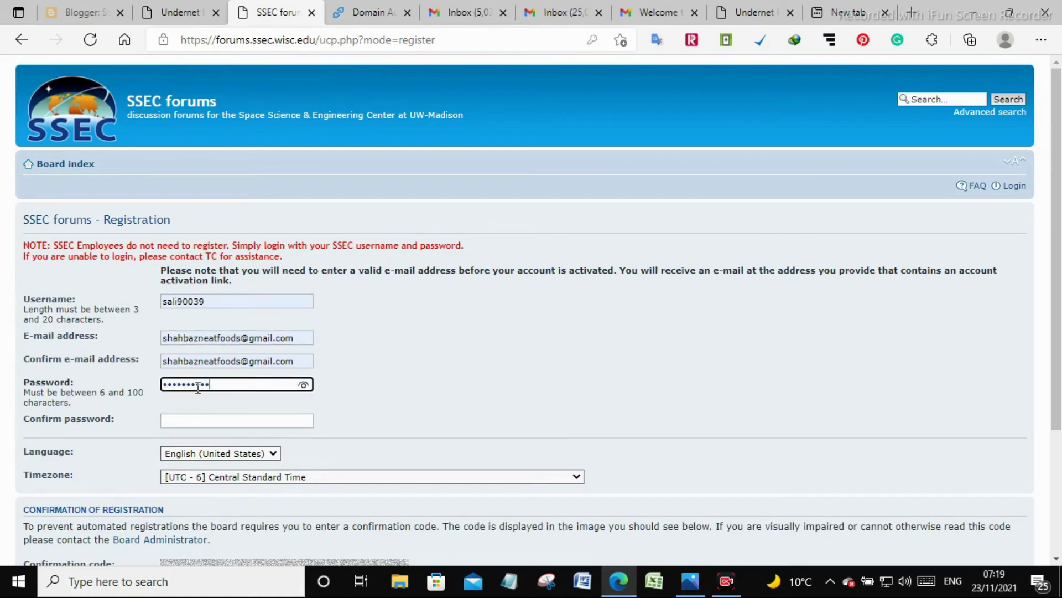
key("Tab")
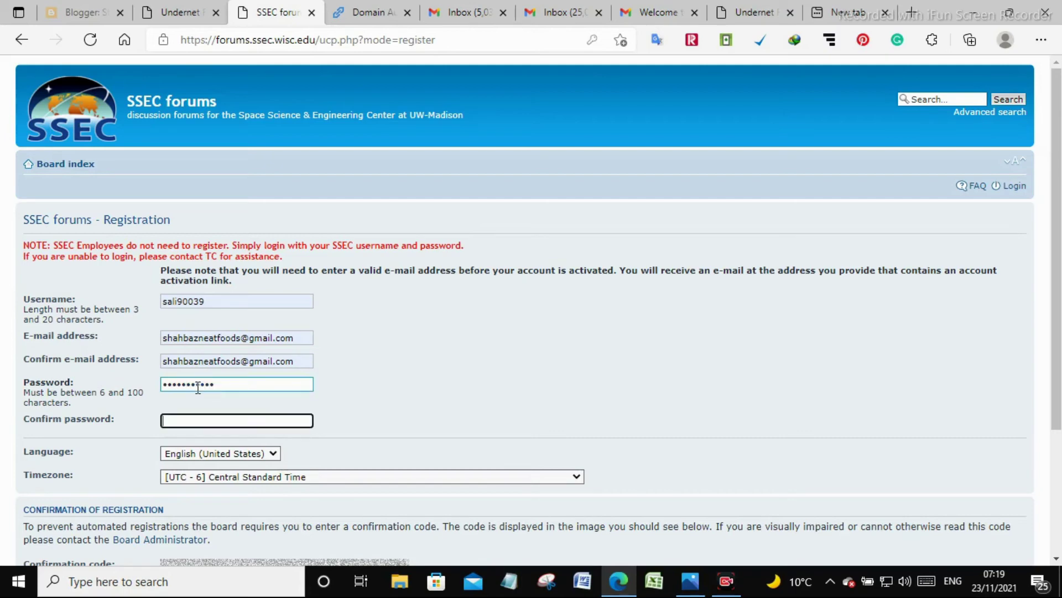
type("•••••••")
Step: Keep the default language and Central Standard Time, enter the confirmation code, and submit
scroll(198, 382, "down", 3)
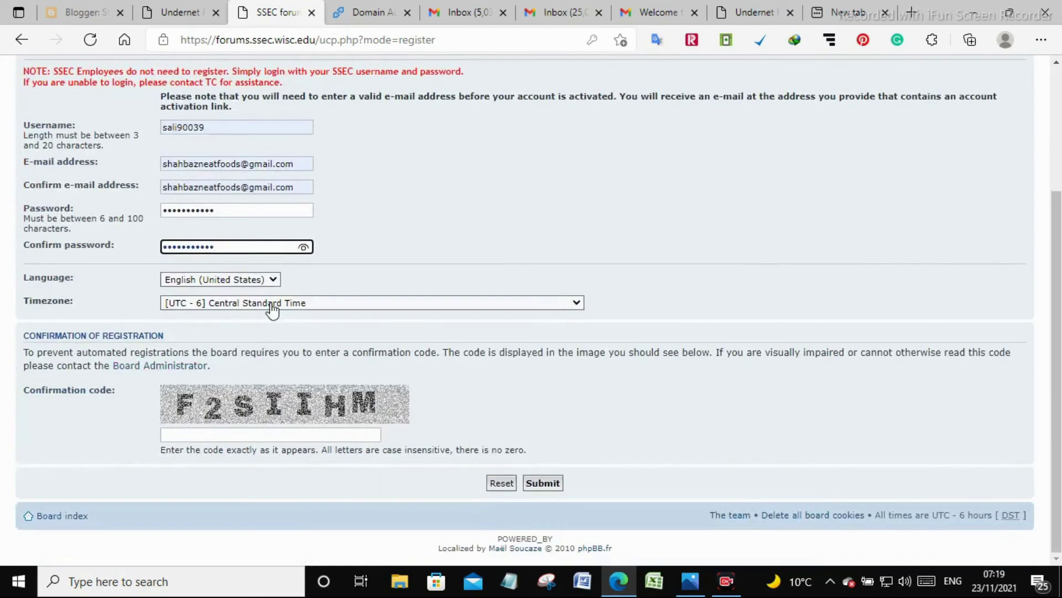
left_click(262, 282)
left_click(266, 279)
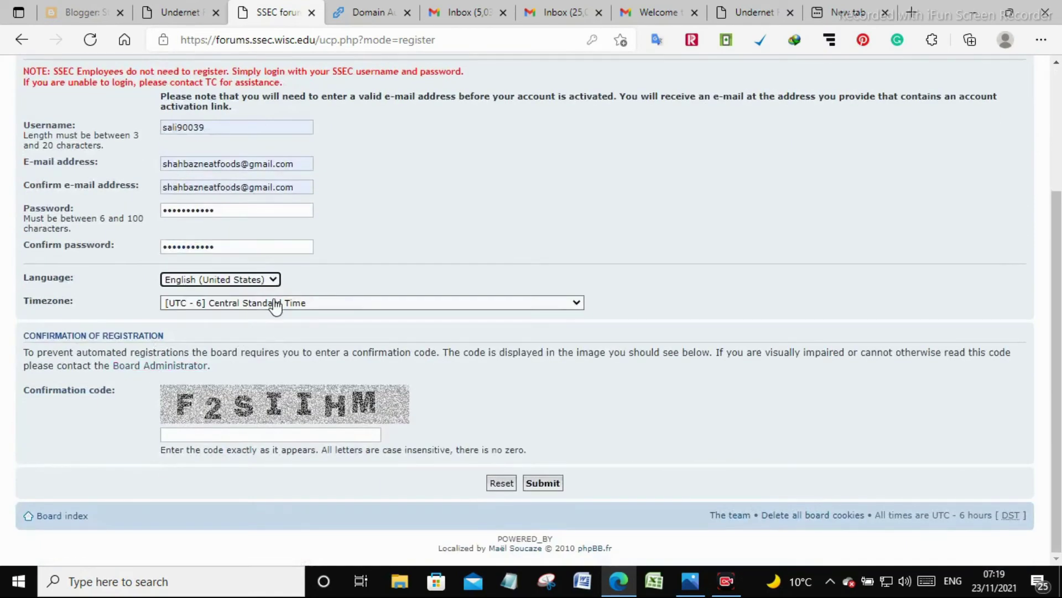
left_click(282, 305)
left_click(282, 304)
left_click(261, 432)
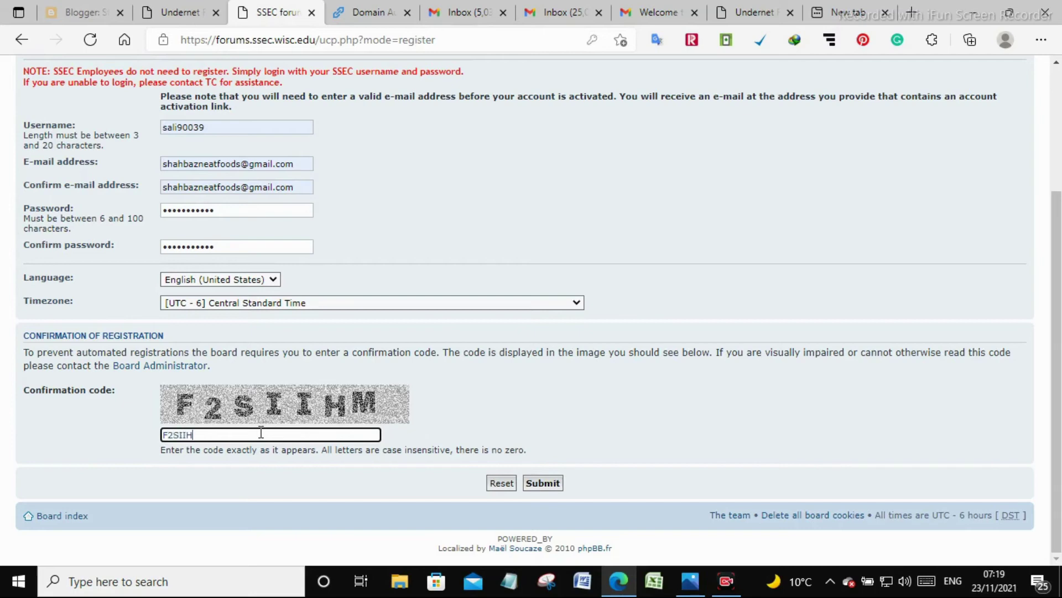
left_click(539, 485)
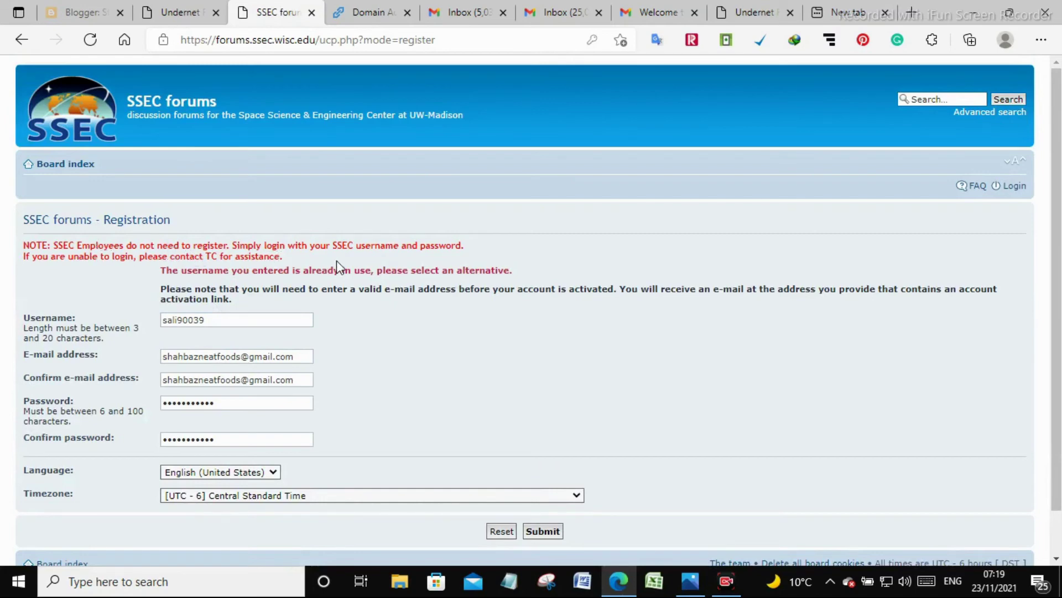
Step: Replace the taken username with a different saved username suggestion
double_click(269, 318)
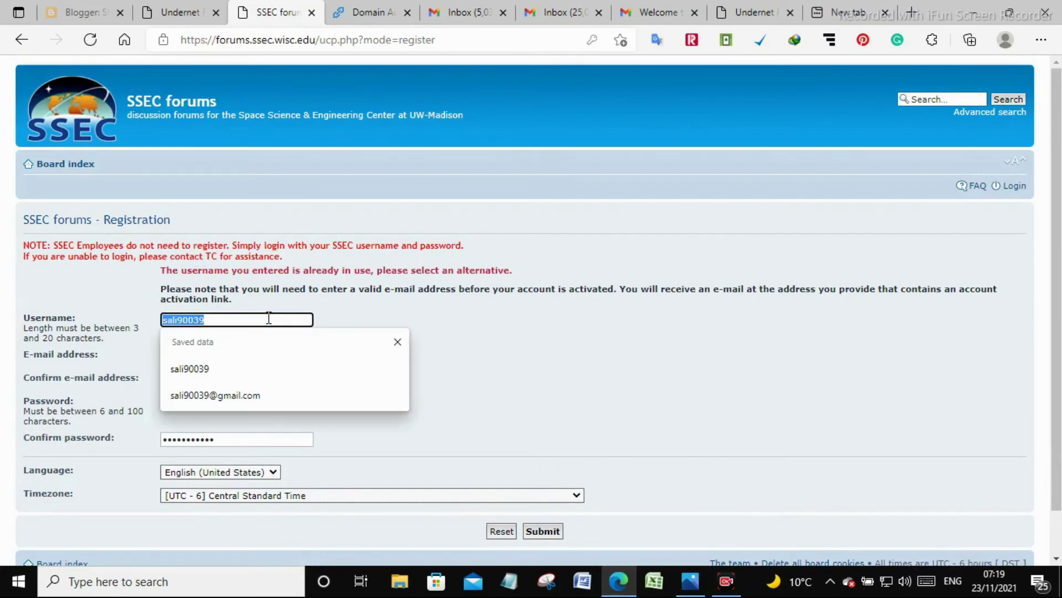
type("s")
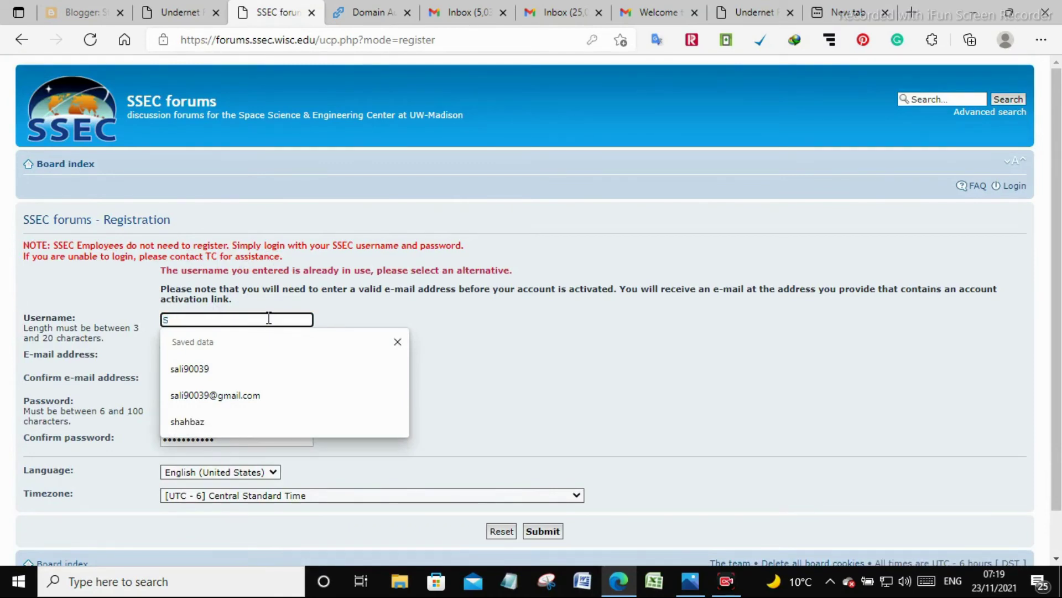
key("BackSpace")
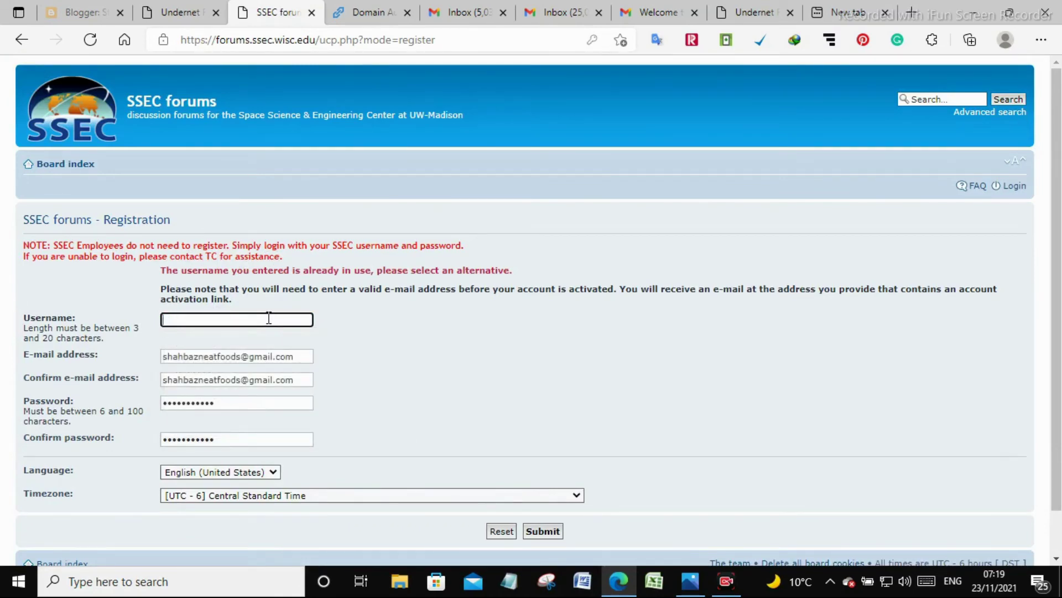
type("s")
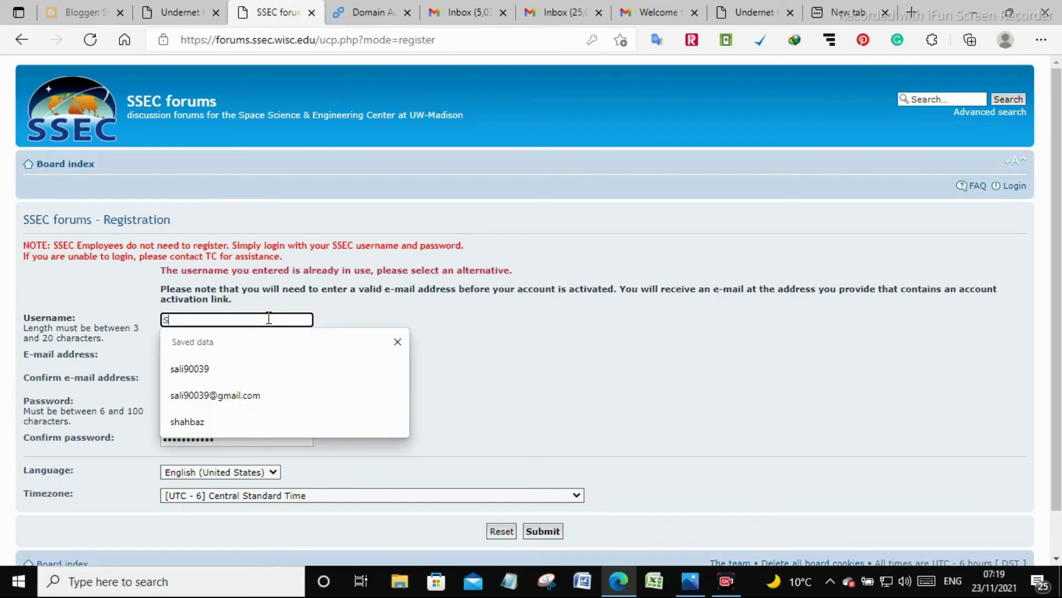
type("HA")
key("BackSpace")
key("BackSpace")
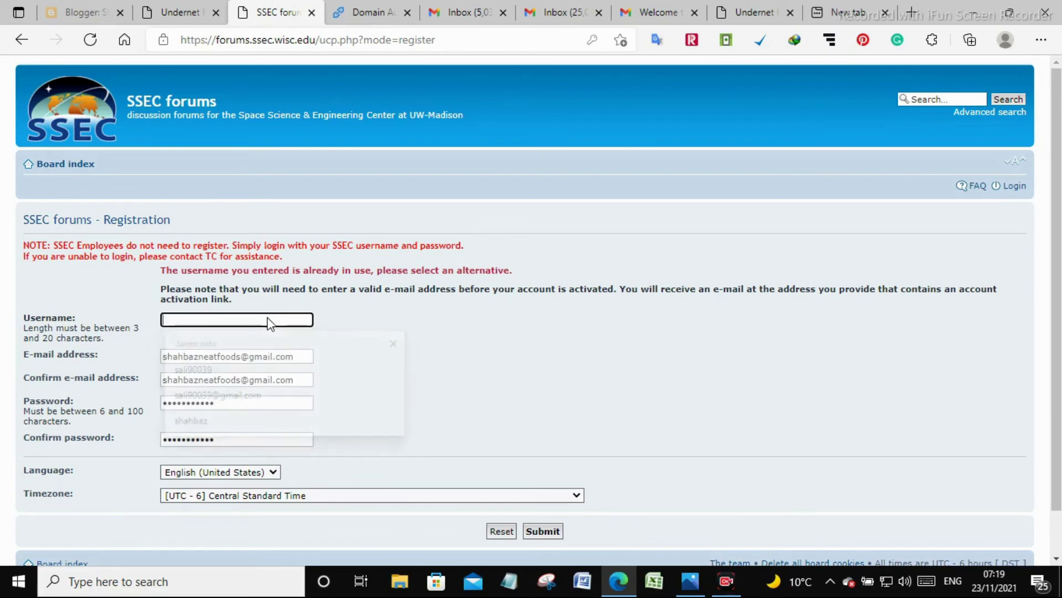
type("shah")
key("Down")
key("Return")
type("neatfoods")
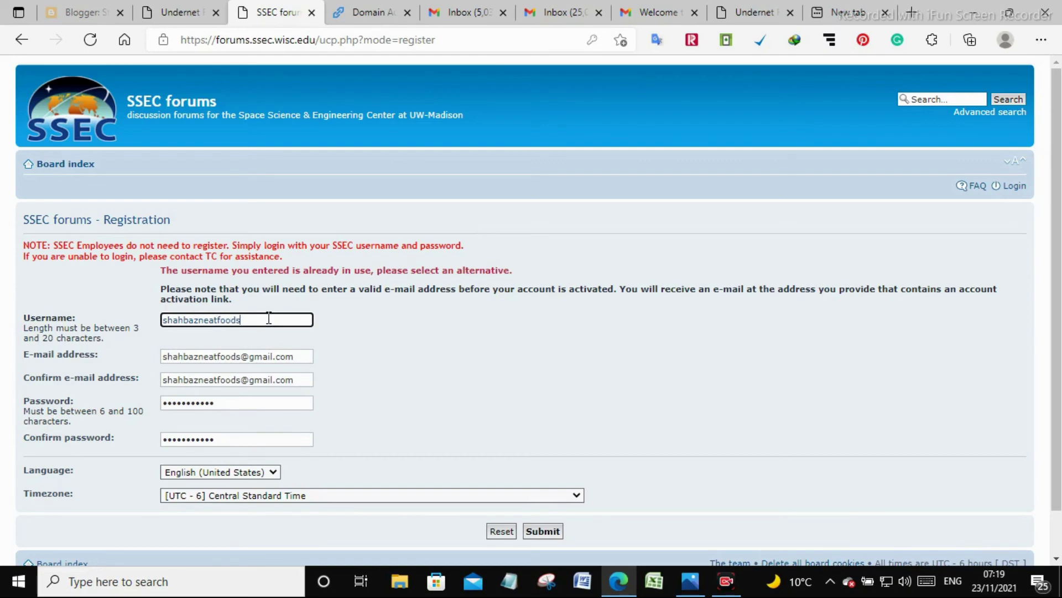
Step: Re-enter and confirm a new password, resubmit the form, and save the password in Edge
double_click(251, 410)
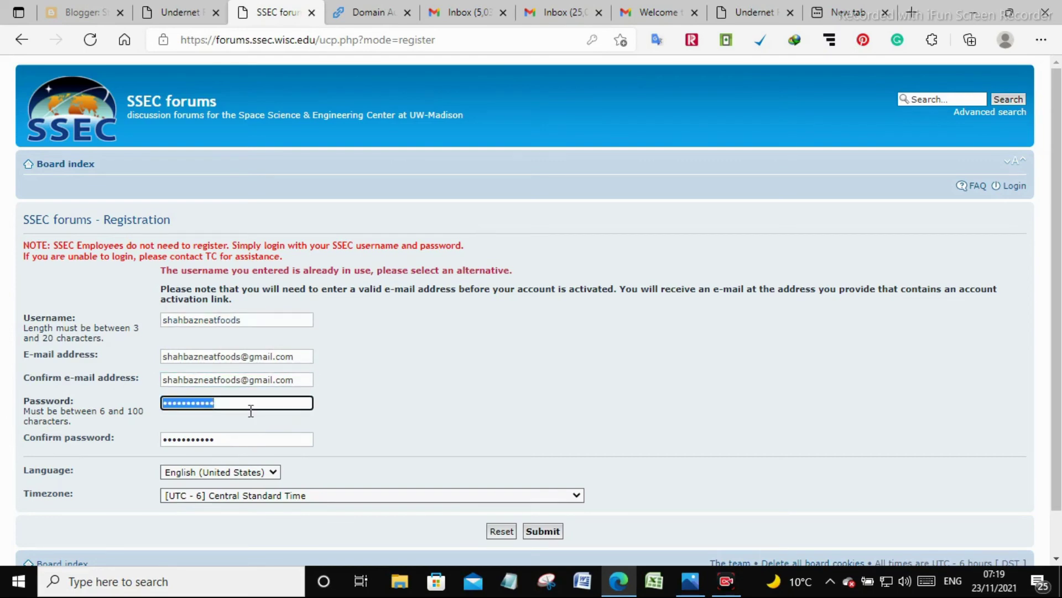
type("•")
key("BackSpace")
key("BackSpace")
key("BackSpace")
key("BackSpace")
key("BackSpace")
key("BackSpace")
type("•••")
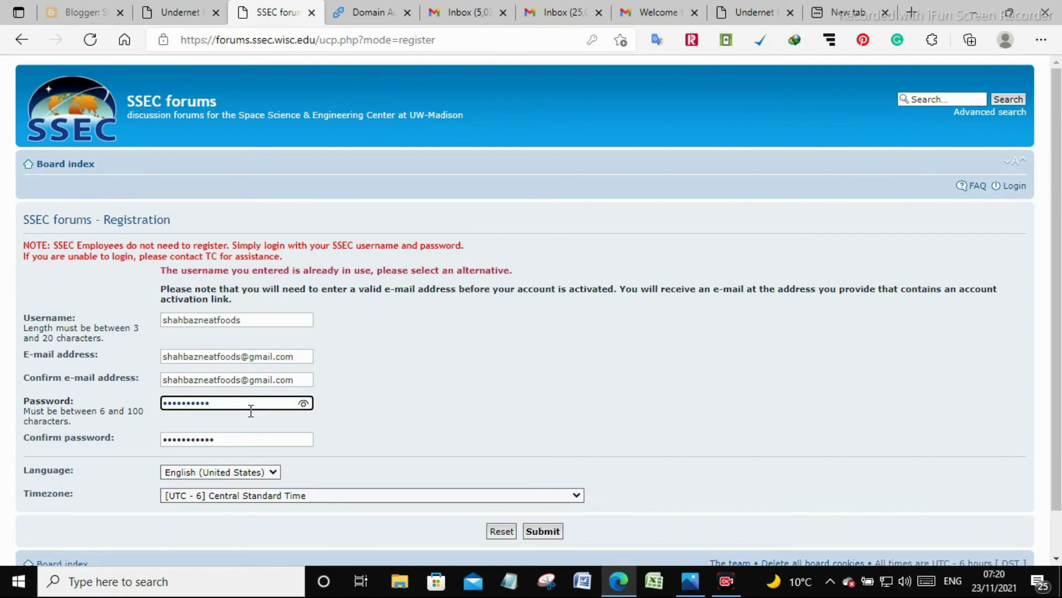
type("•")
key("Tab")
type("•")
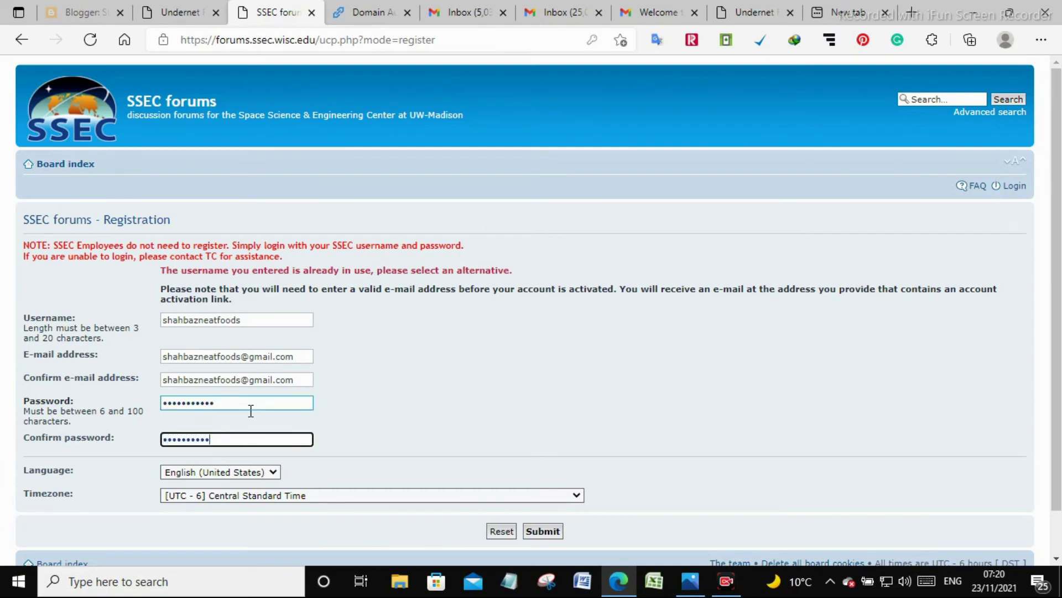
left_click(531, 535)
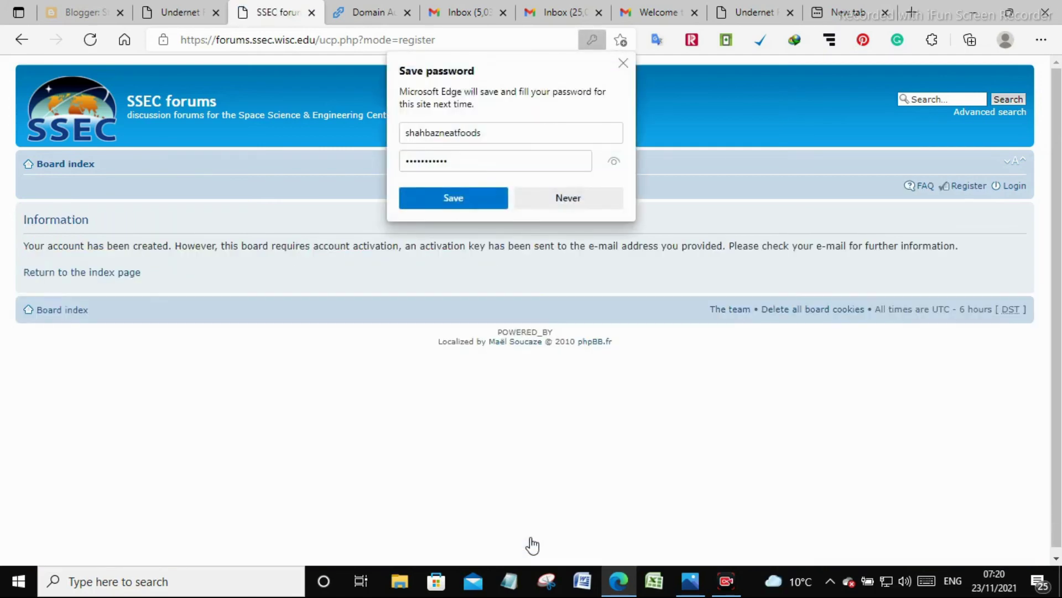
left_click(465, 199)
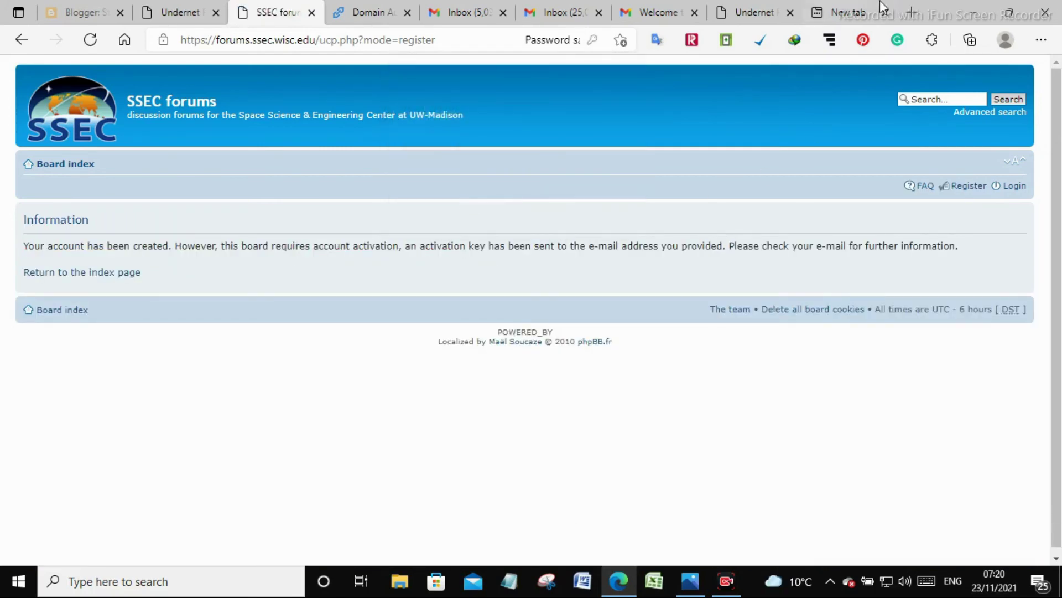
Step: Open the 'Welcome to SSEC forums' e-mail in the Gmail inbox and follow its activation URL
left_click(659, 12)
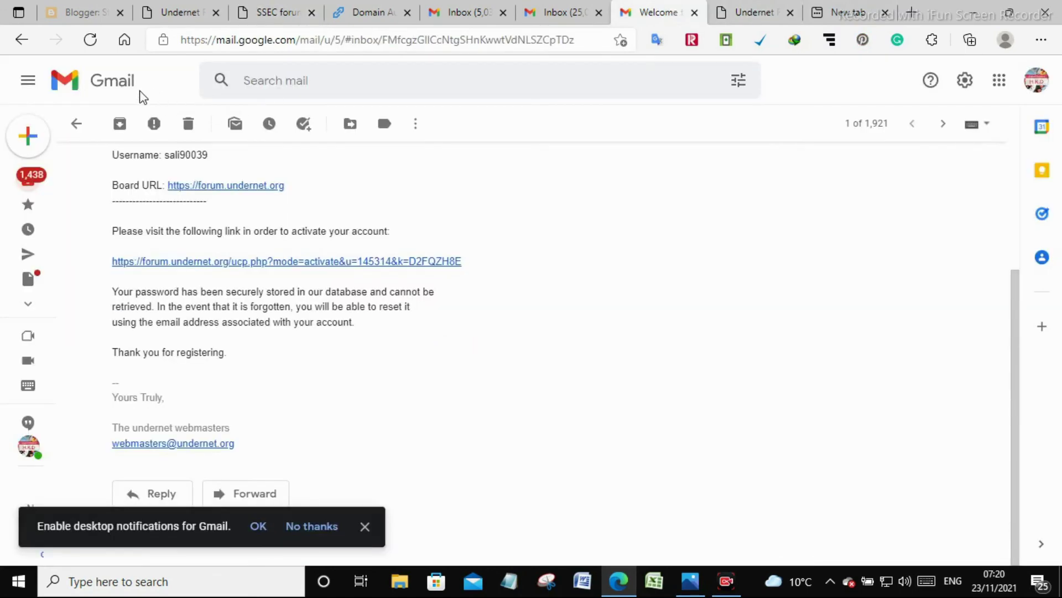
left_click(65, 125)
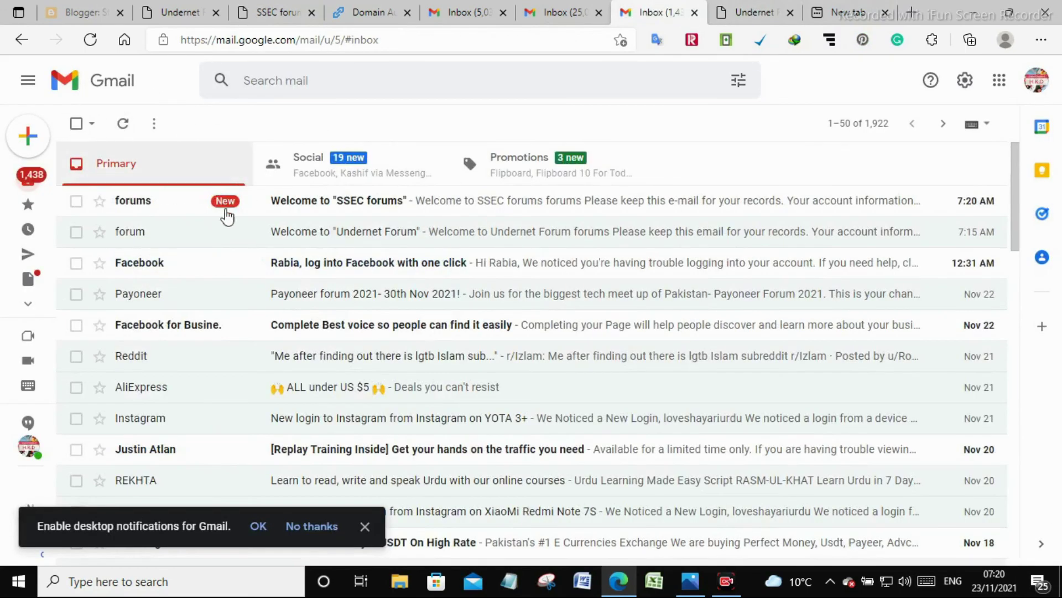
left_click(305, 215)
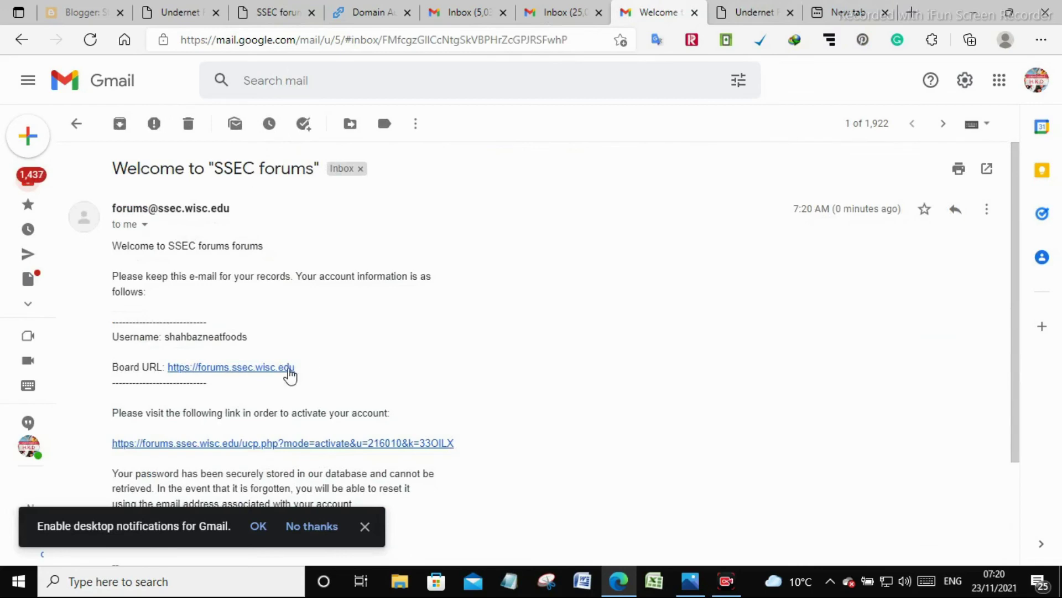
left_click(264, 443)
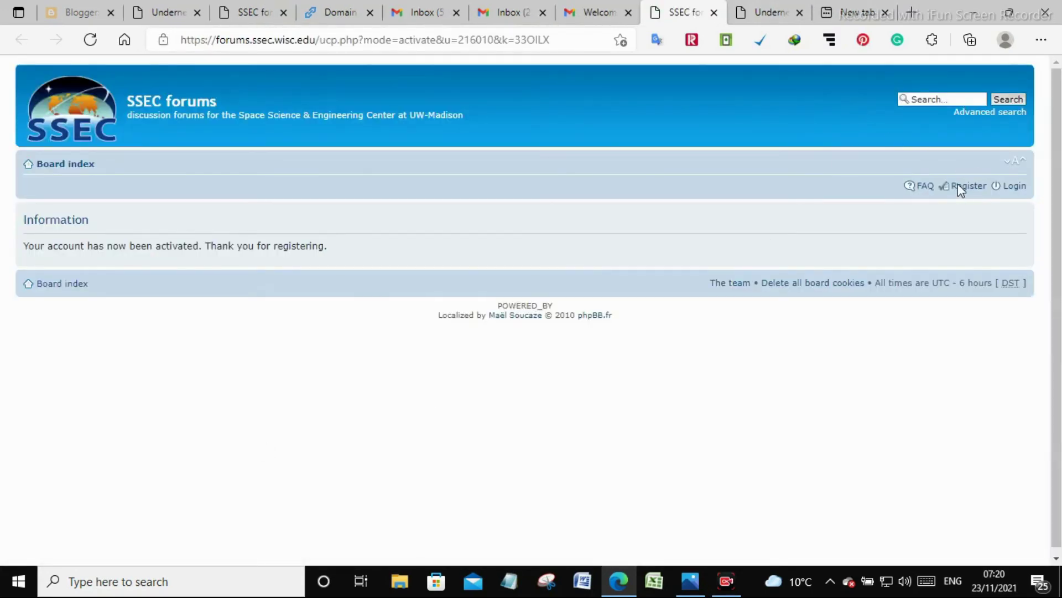
Step: Log in to SSEC forums with the autofilled credentials and go to the User Control Panel
left_click(966, 186)
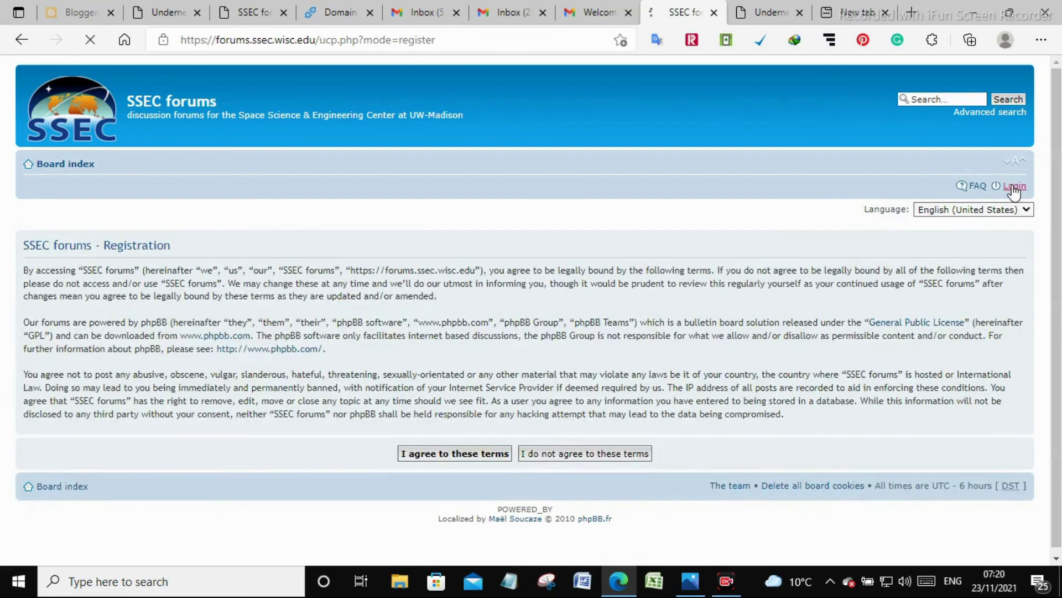
left_click(1014, 189)
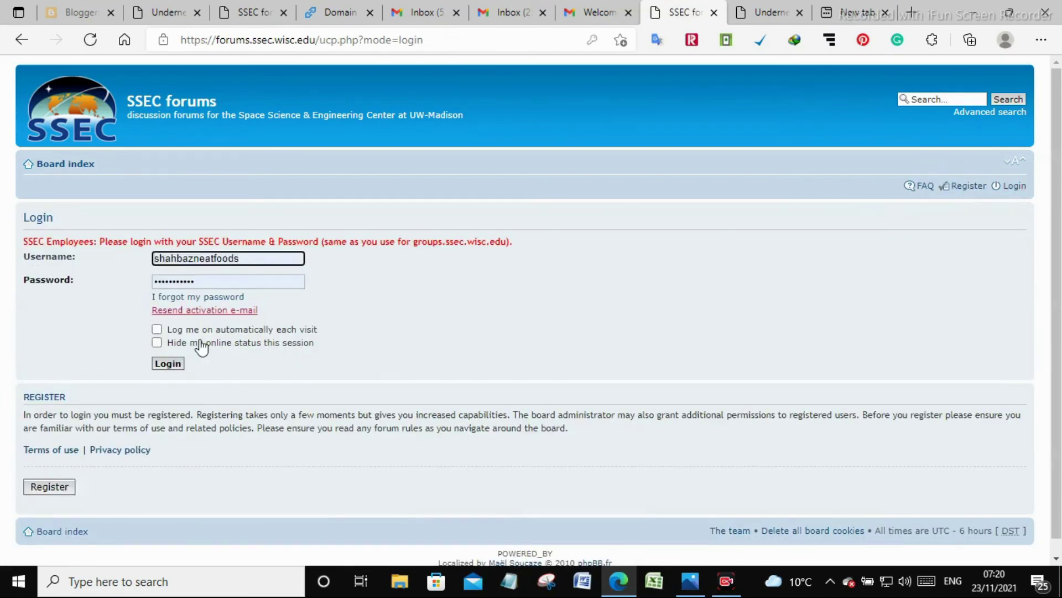
left_click(173, 367)
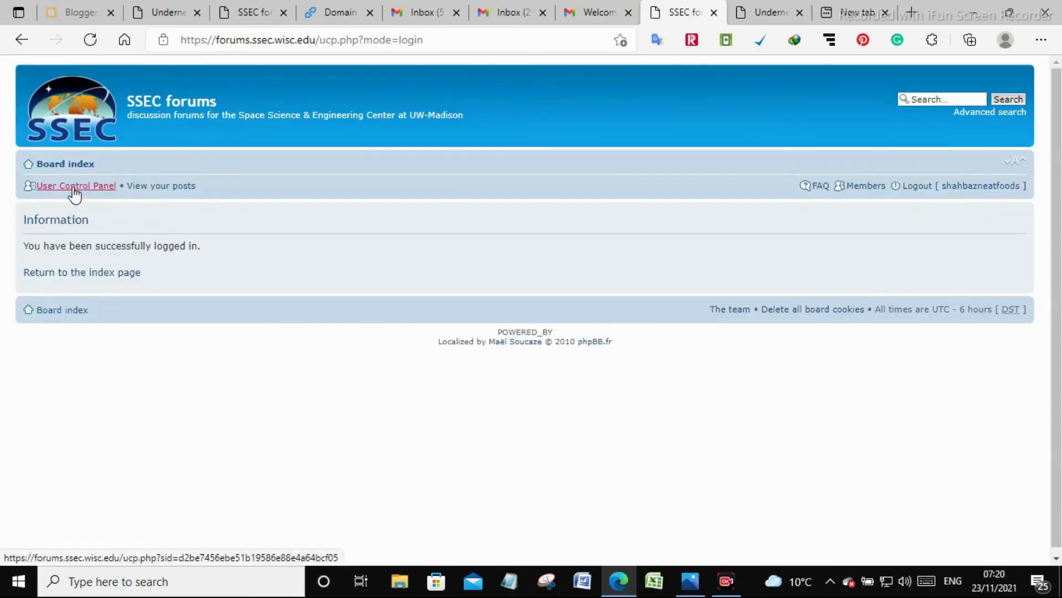
left_click(75, 187)
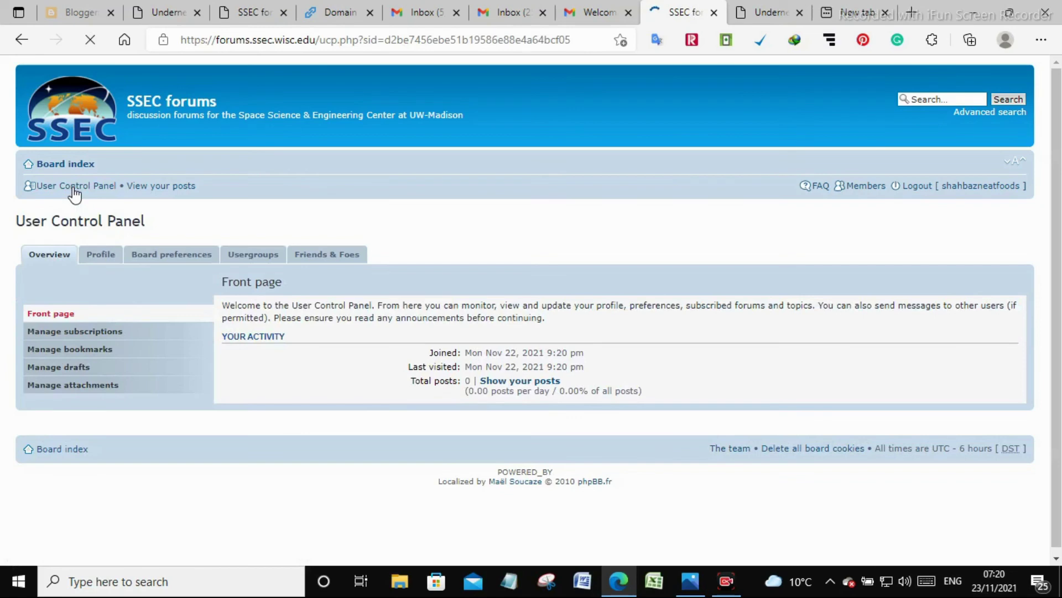
left_click(101, 256)
scroll(420, 274, "down", 3)
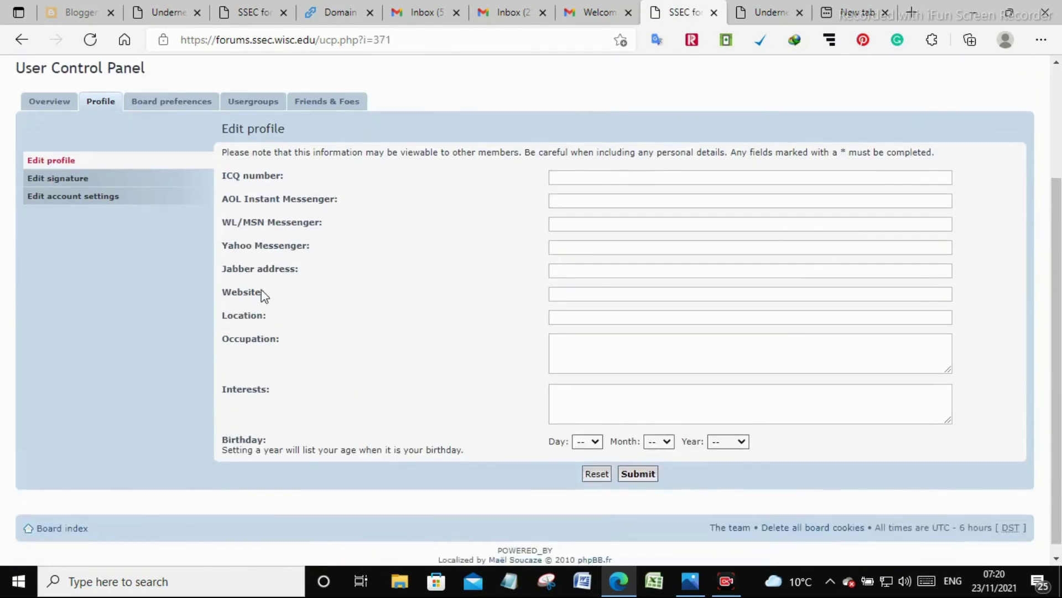
left_click(602, 299)
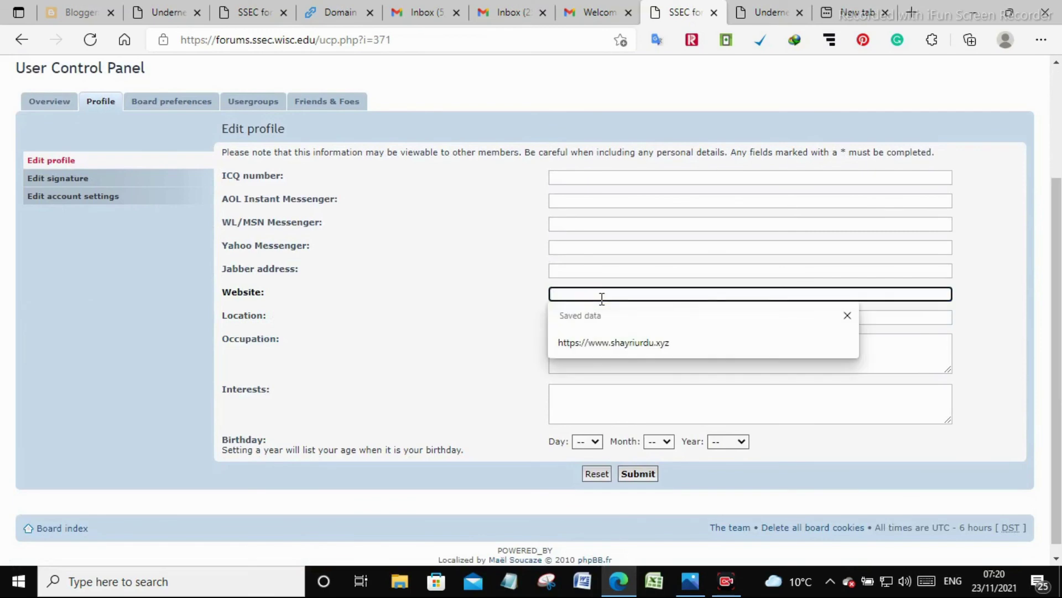
left_click(611, 343)
left_click(648, 475)
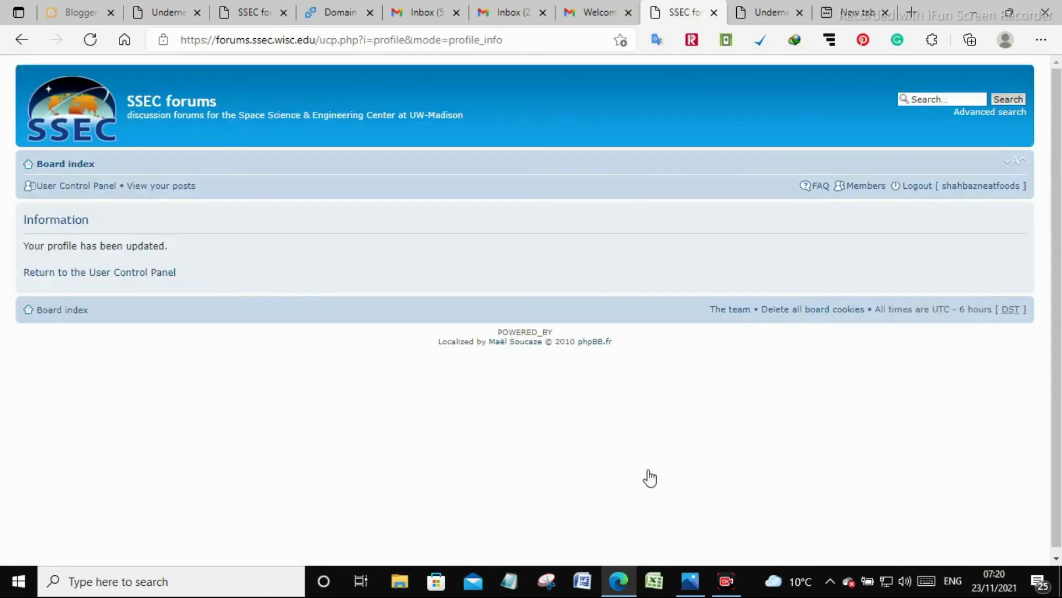
Step: List the forum members starting with S, sorted by join date
left_click(874, 190)
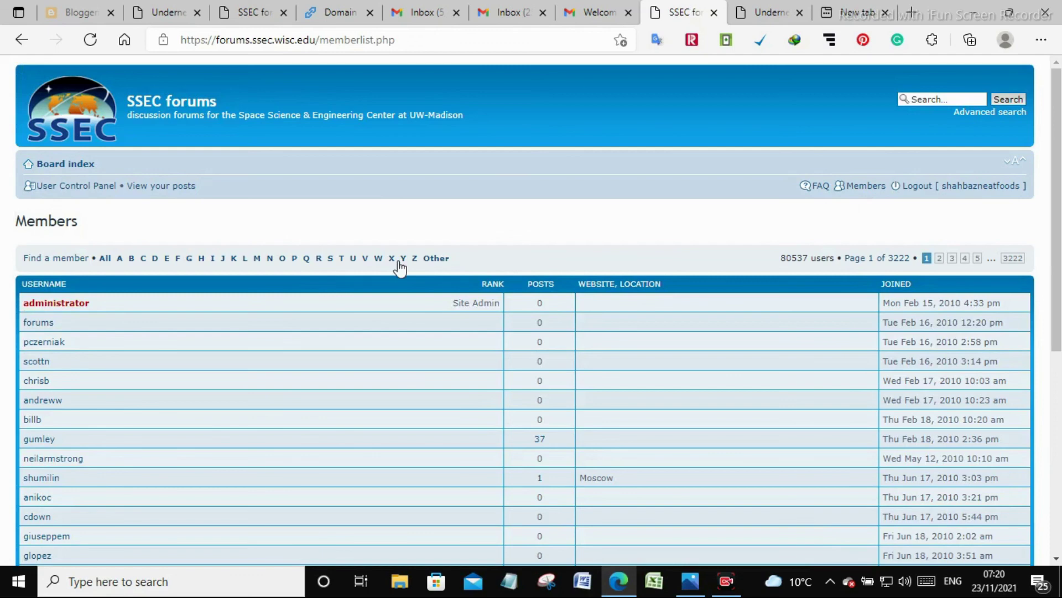
left_click(329, 265)
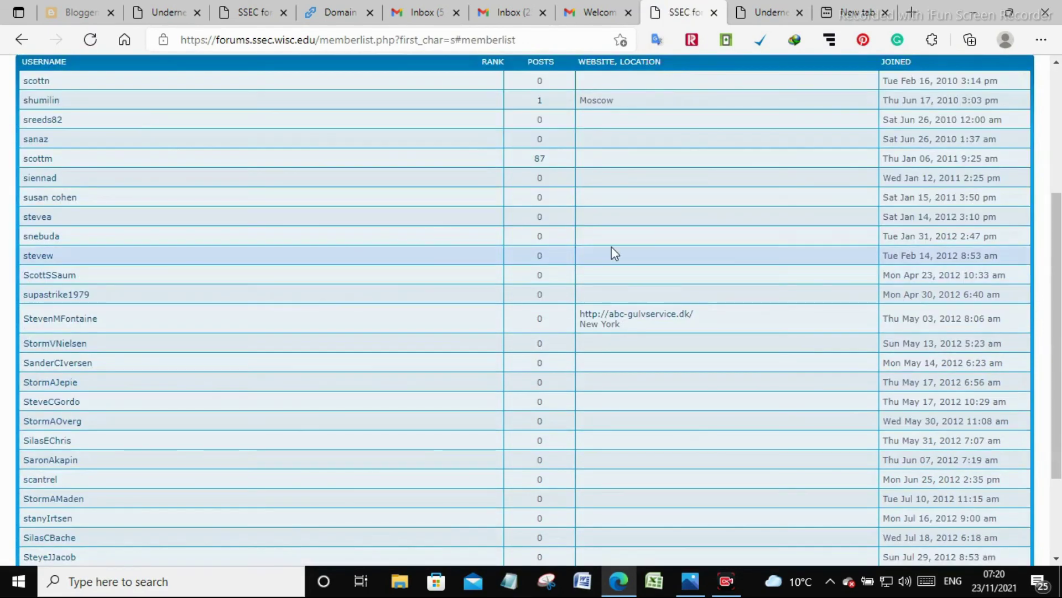
scroll(659, 255, "up", 4)
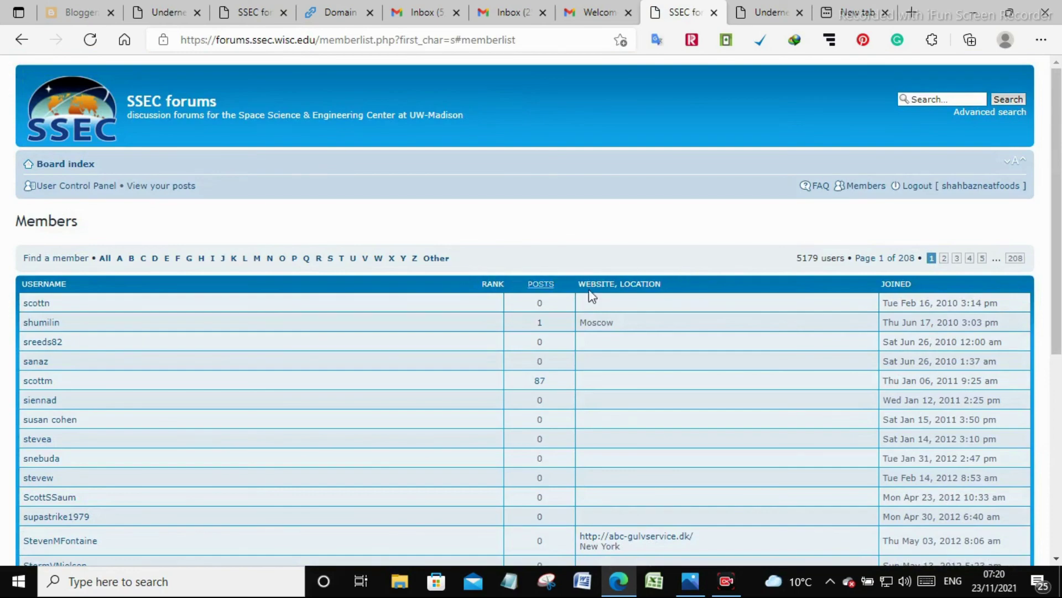
left_click(897, 284)
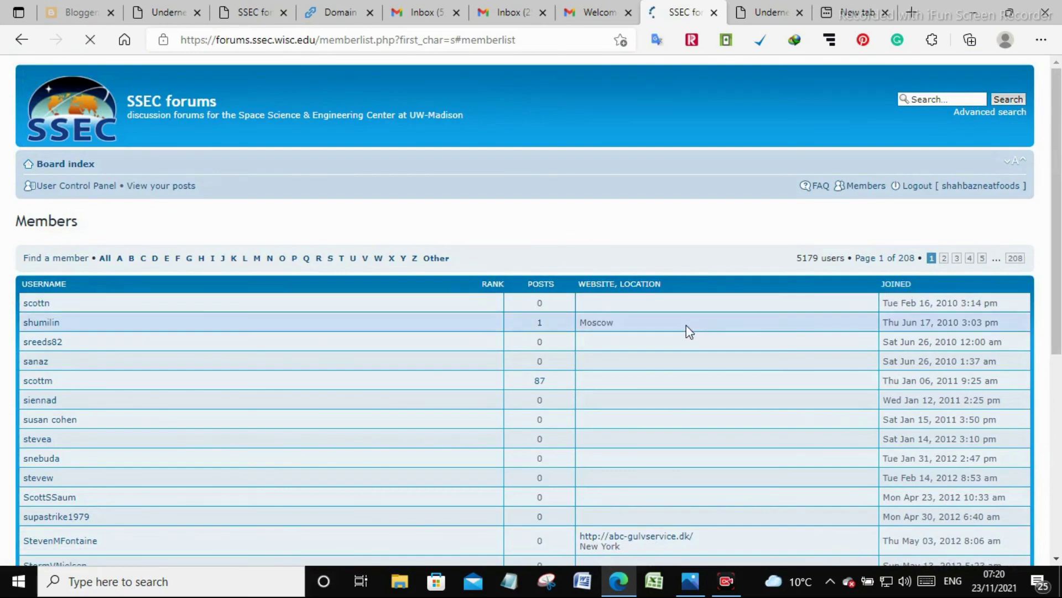
scroll(719, 310, "up", 3)
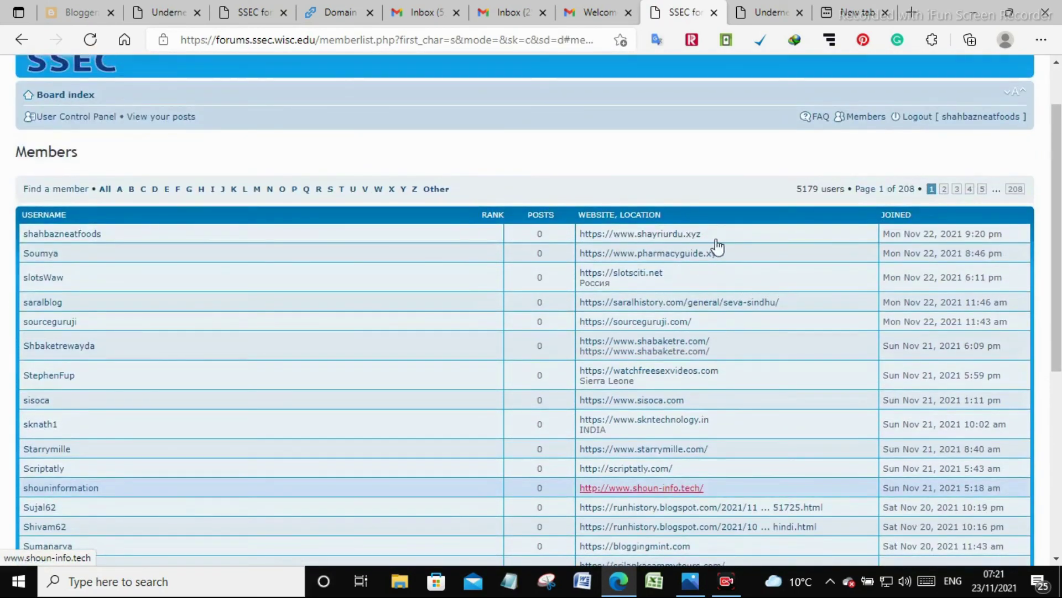
left_click_drag(739, 237, 576, 241)
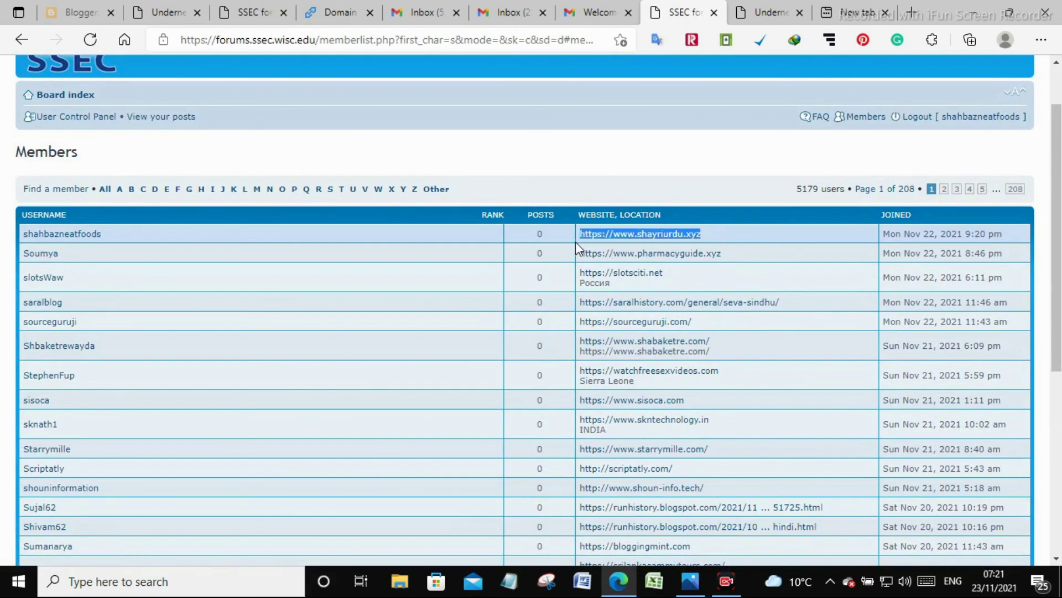
right_click(633, 233)
key("Escape")
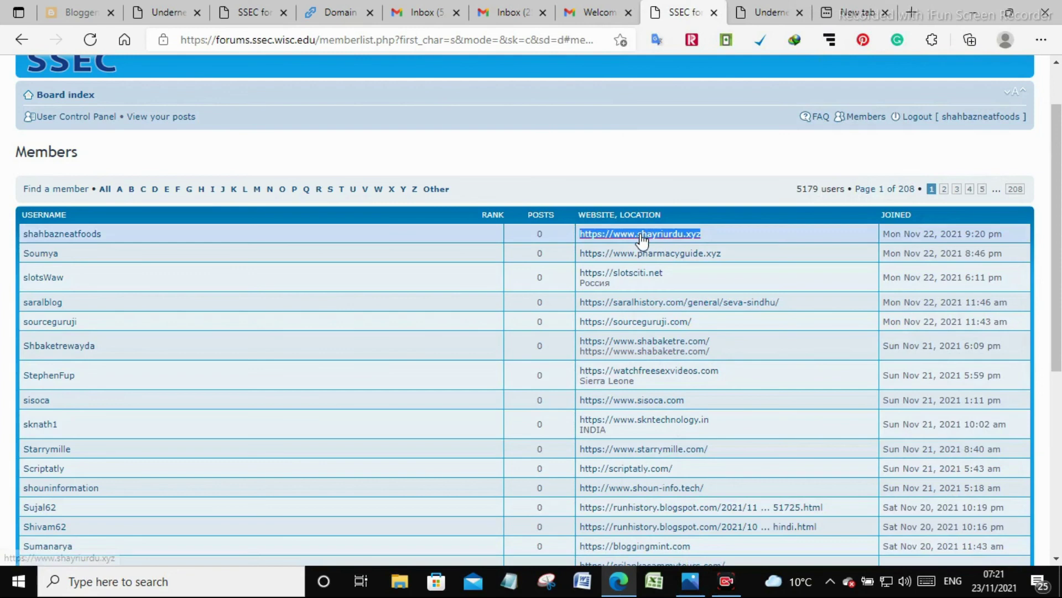
key("F12")
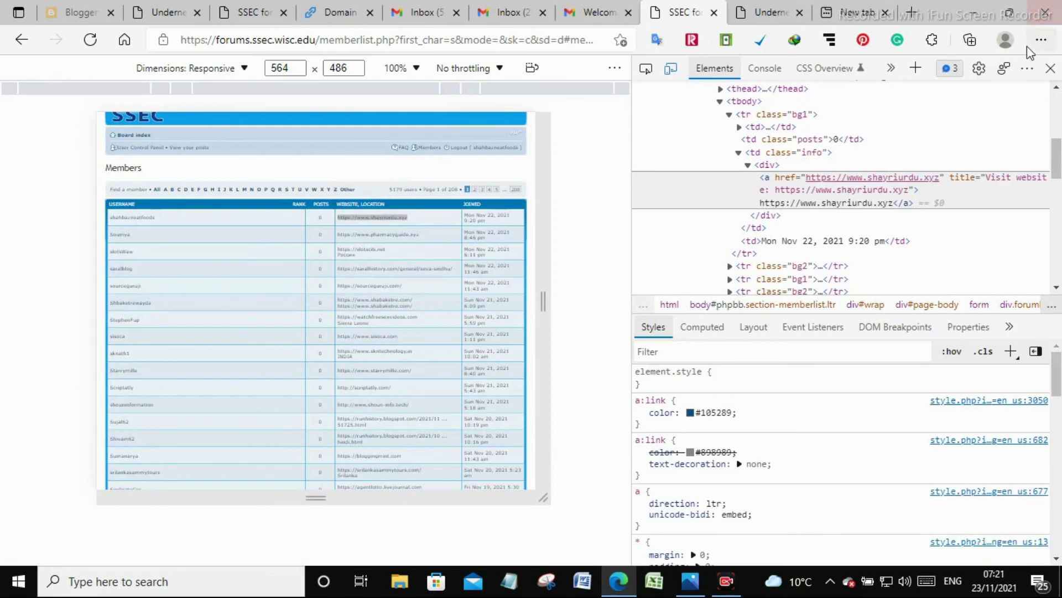
left_click(1050, 68)
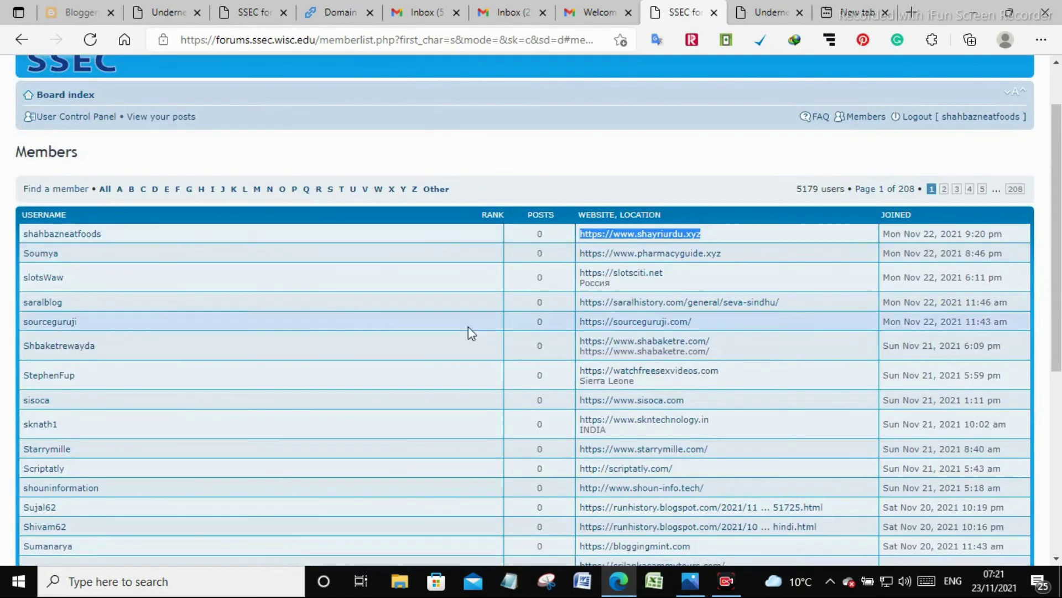